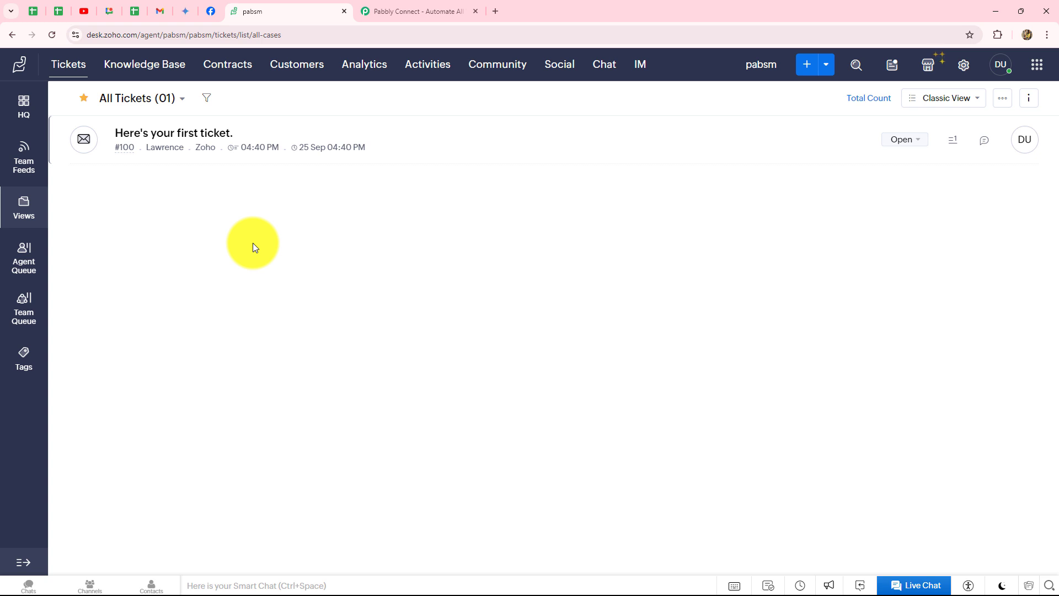
Leave the Zoho Desk All Tickets list for the Pabbly Connect website tab
left_click(402, 7)
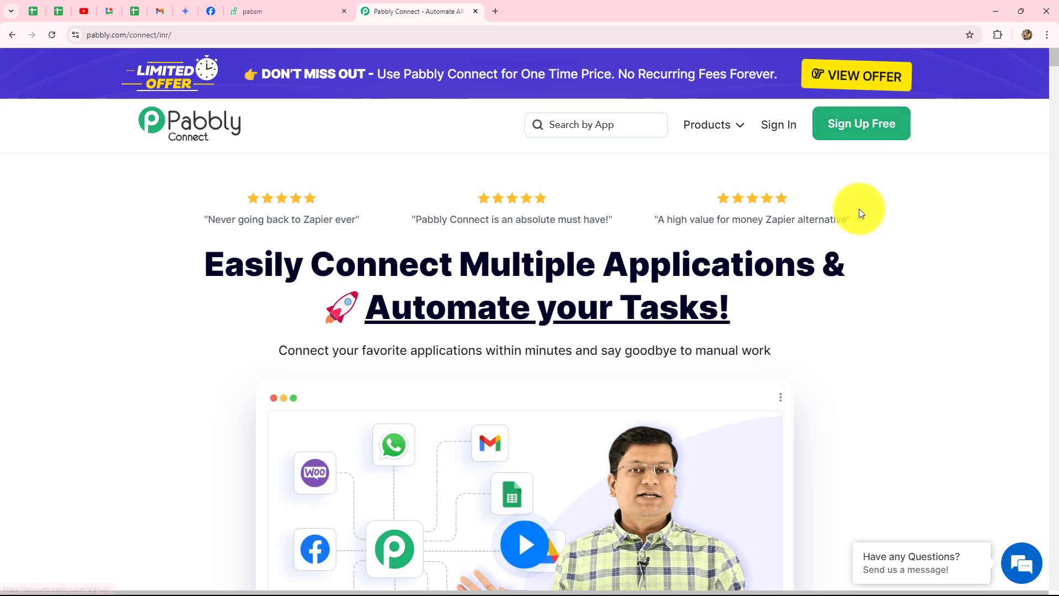
Sign in to the Pabbly account from the homepage
left_click_drag(208, 267, 867, 326)
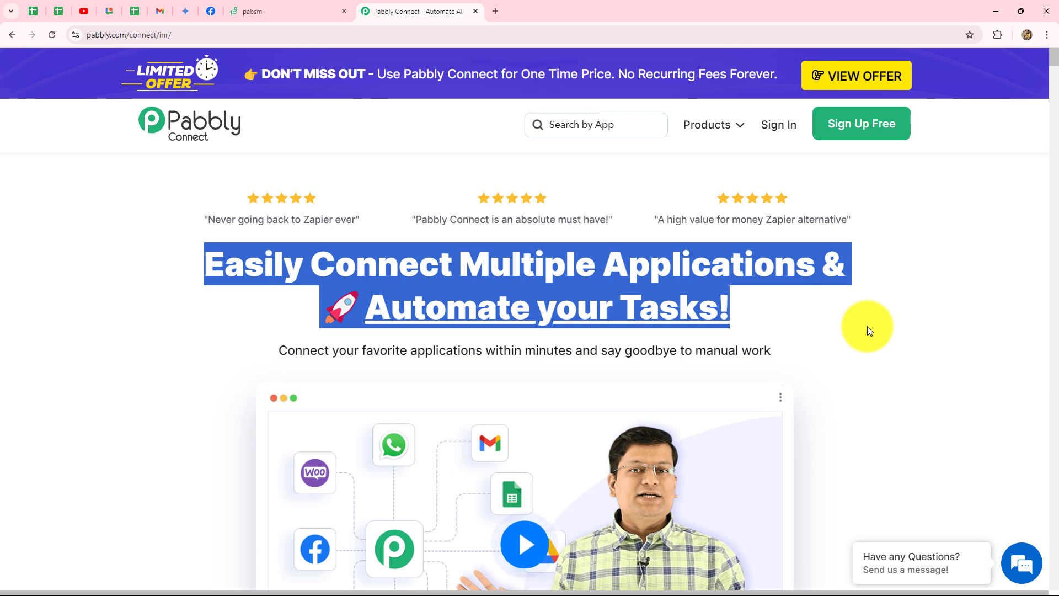
left_click(867, 326)
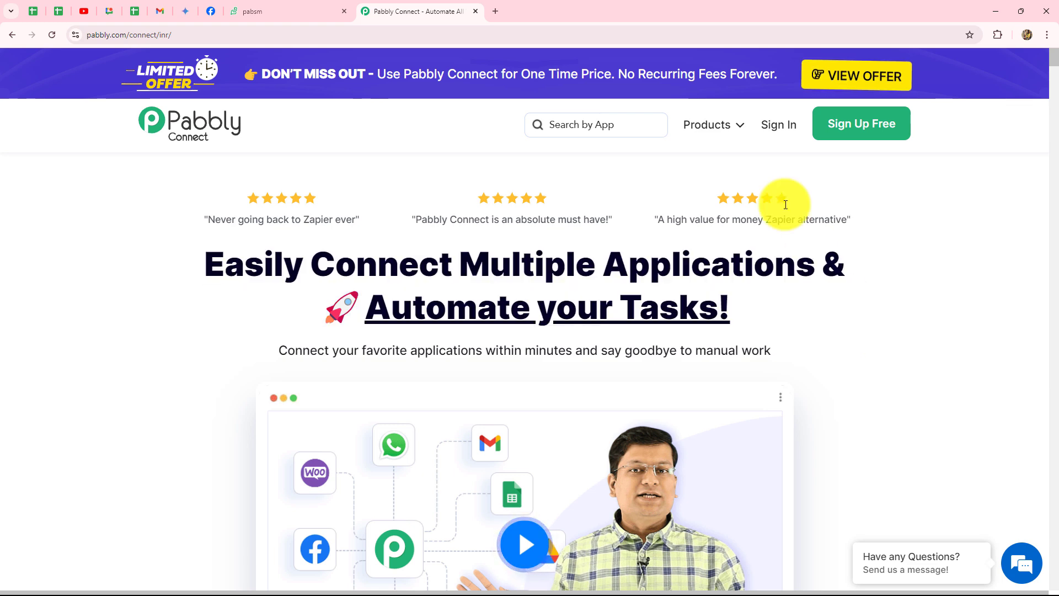
left_click(771, 126)
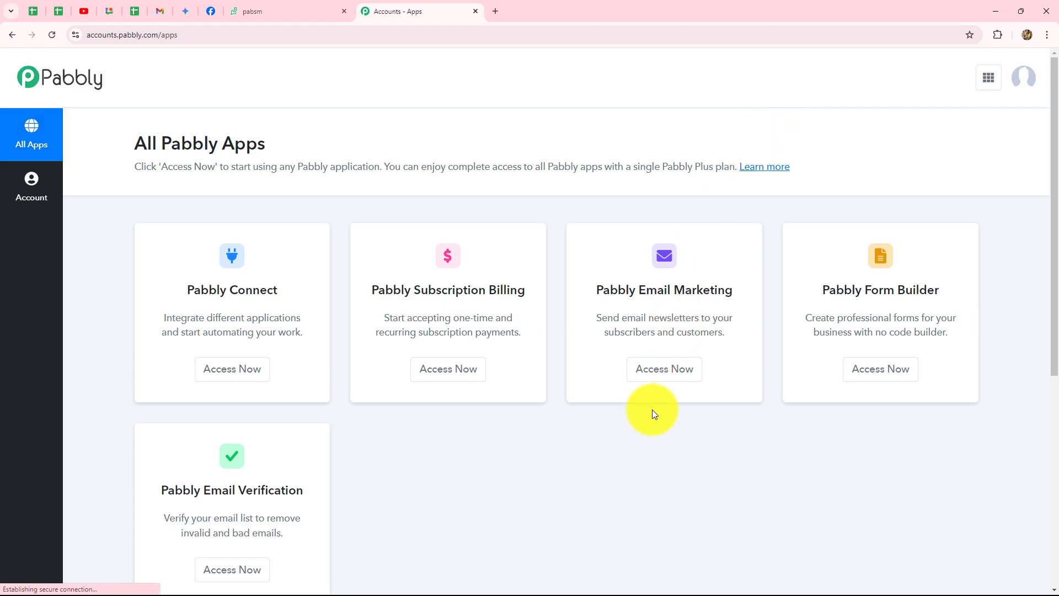
Open the Pabbly Connect app to reach its empty workflows dashboard
scroll(655, 414, "down", 2)
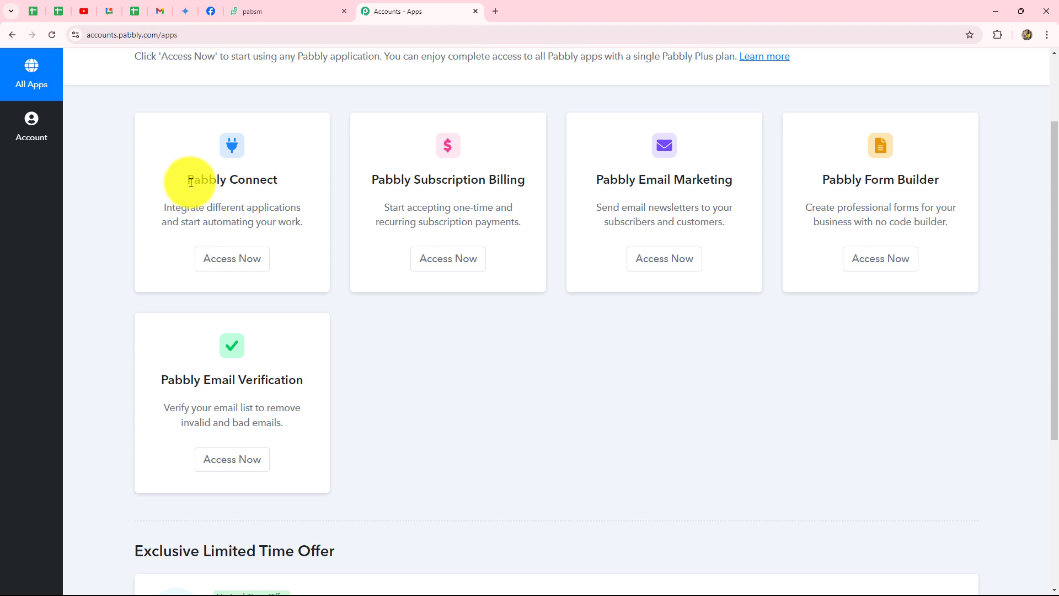
left_click_drag(188, 179, 277, 179)
left_click(235, 265)
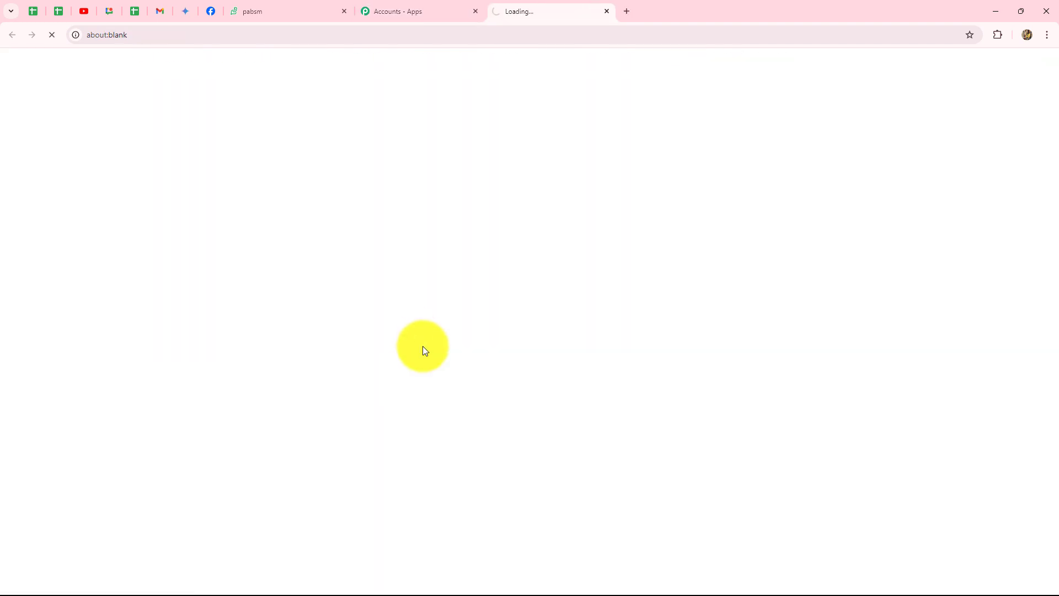
scroll(423, 346, "down", 3)
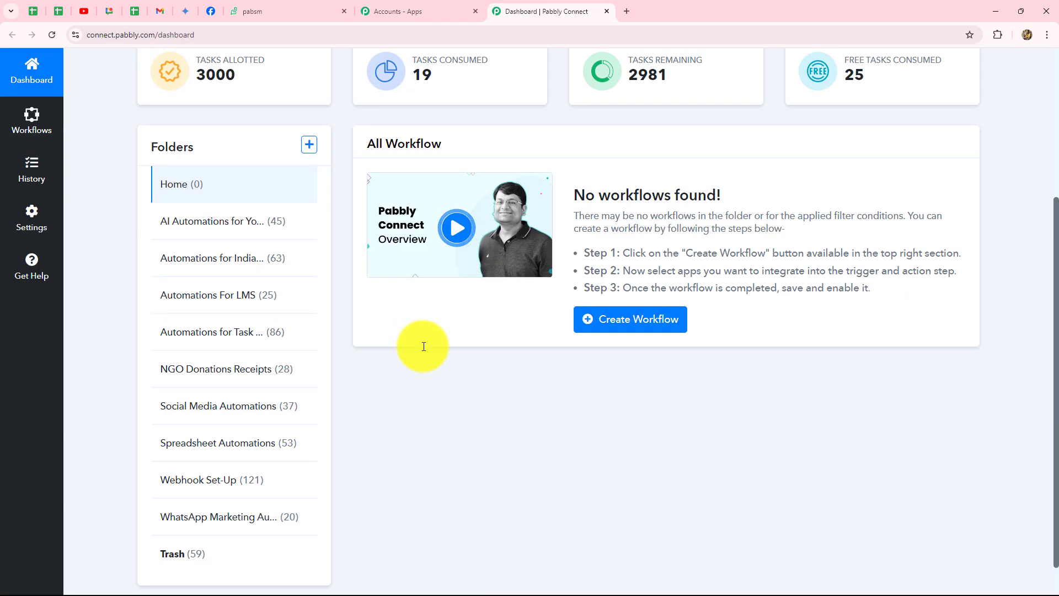
scroll(424, 346, "up", 2)
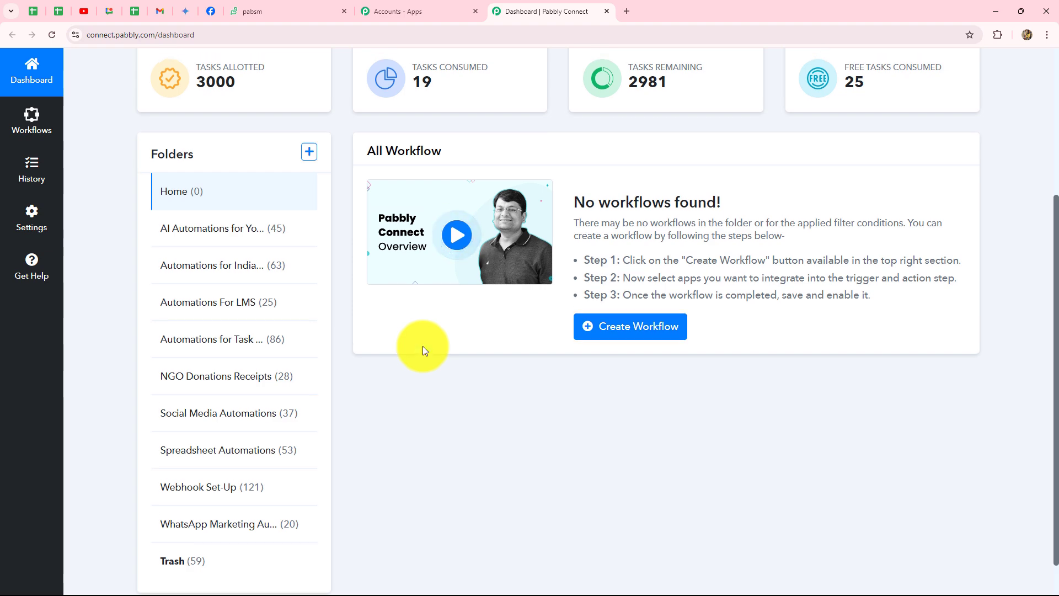
scroll(423, 351, "down", 3)
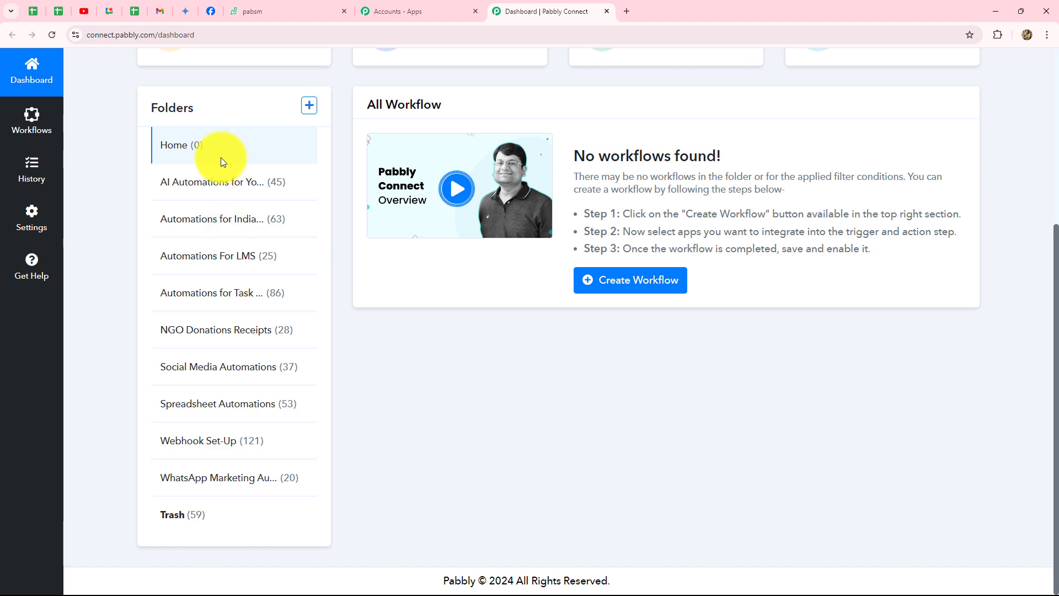
scroll(505, 466, "up", 5)
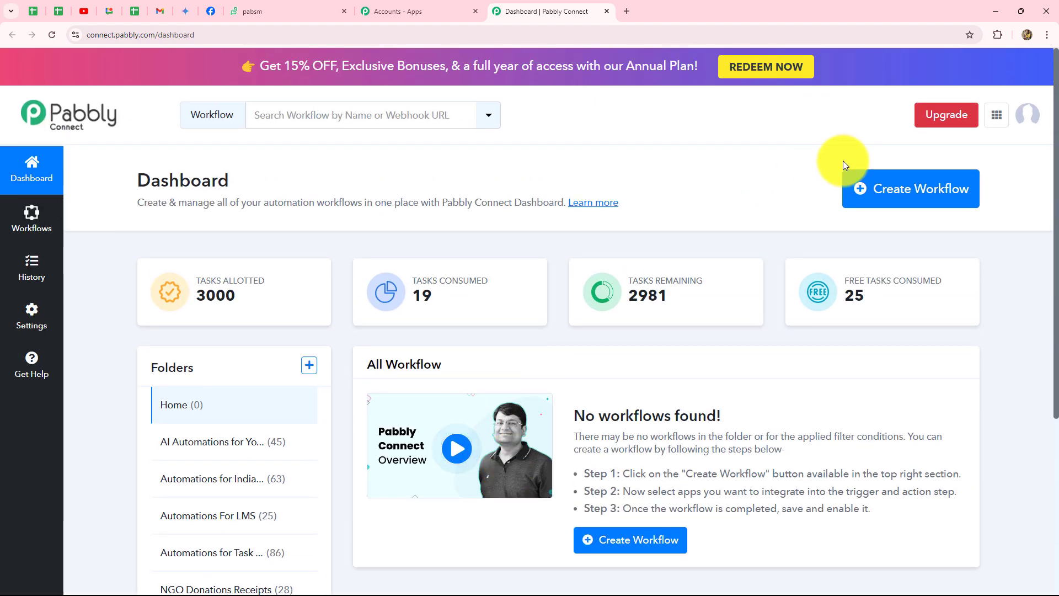
Create workflow 'Automate Zoho Desk Using Pabbly Connect' in folder Automations for Task Management
left_click(894, 191)
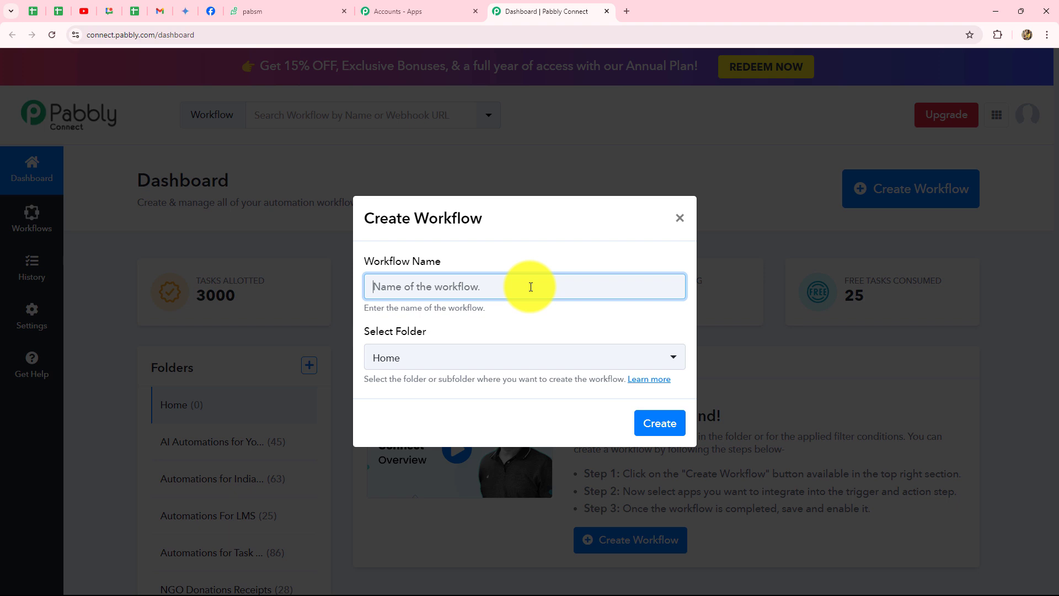
type("Automate Zoho Desk Using Pabbly Connect")
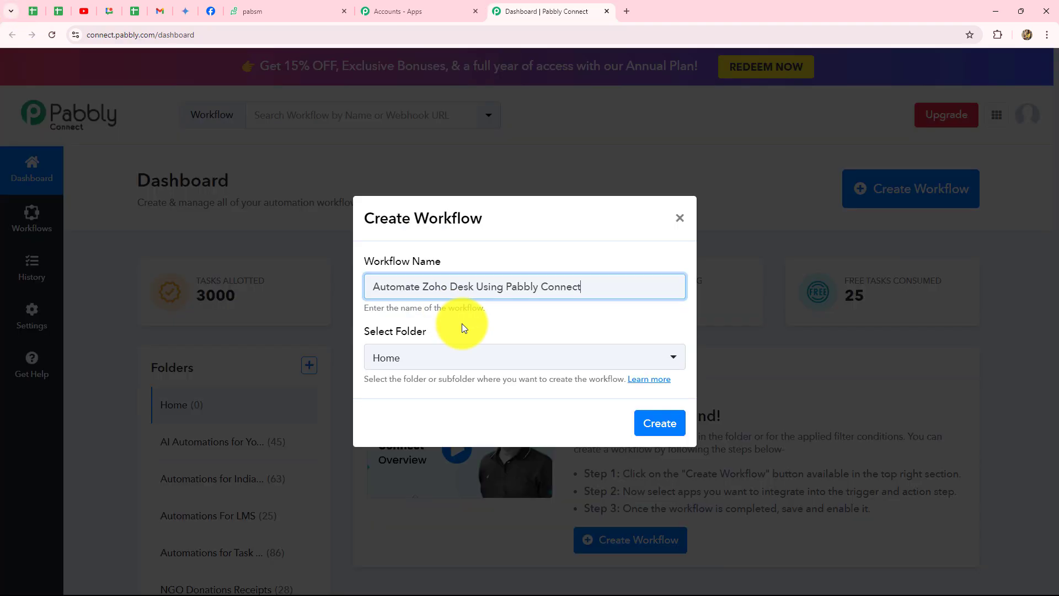
left_click(462, 325)
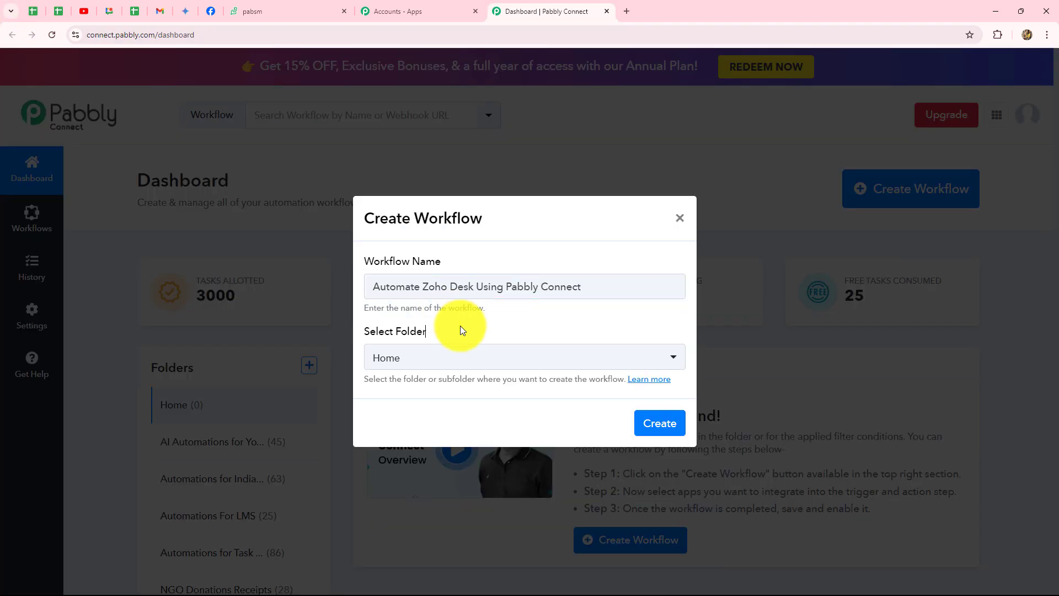
left_click(482, 357)
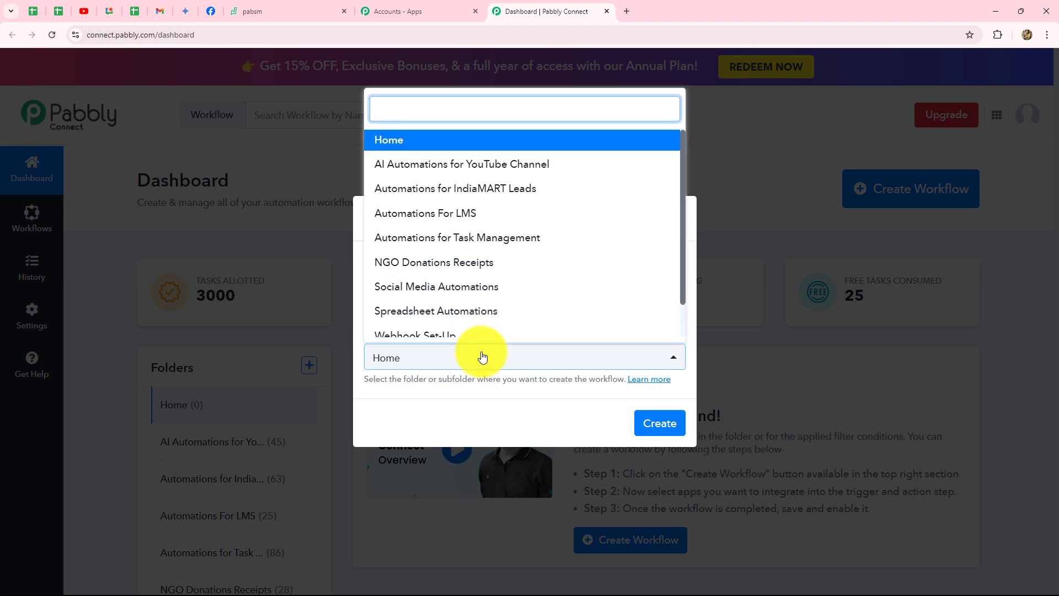
left_click(464, 238)
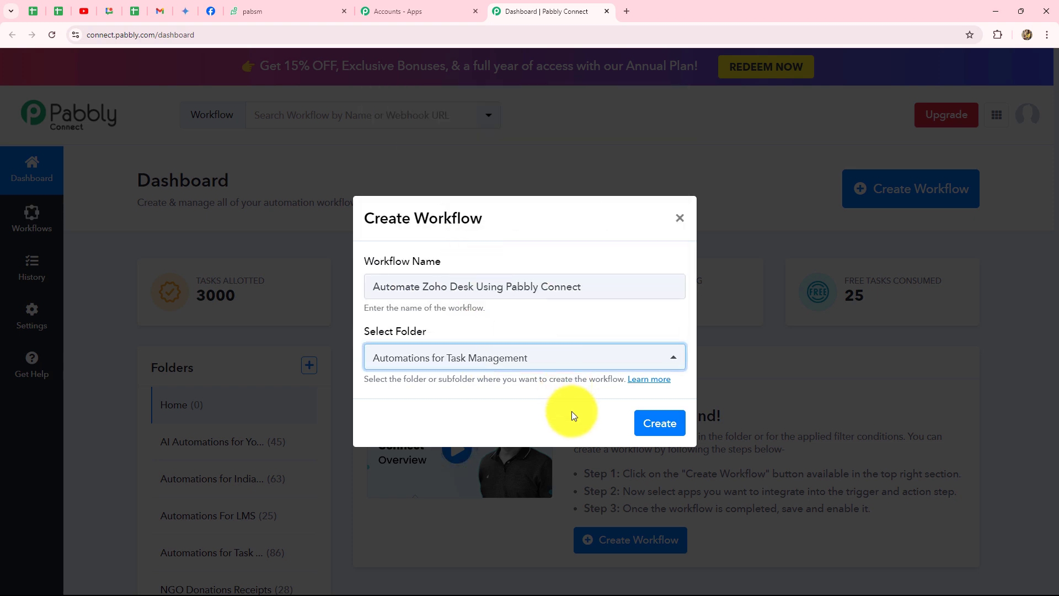
left_click(640, 426)
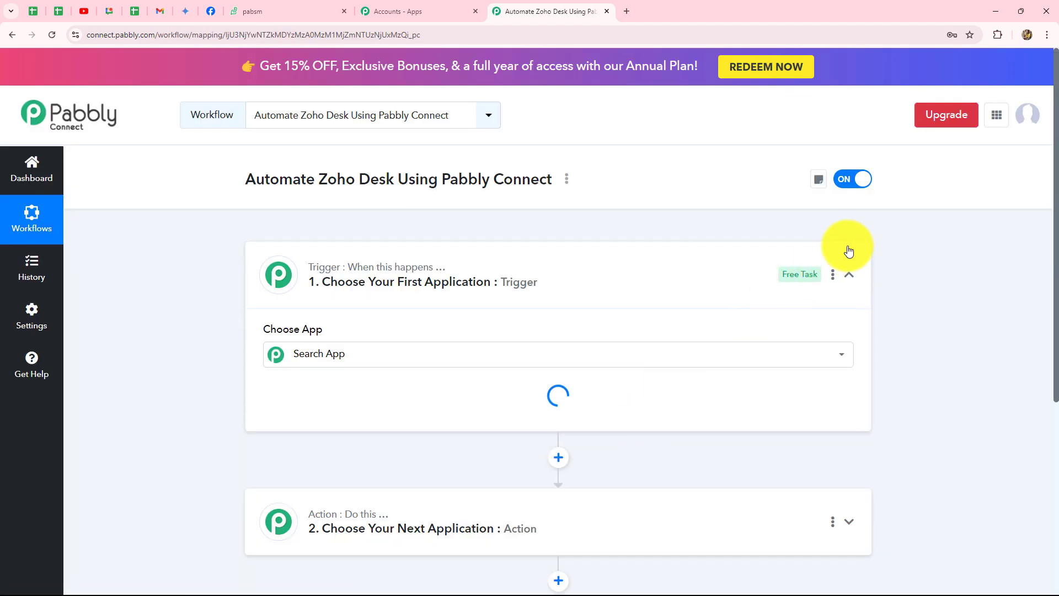
left_click(848, 274)
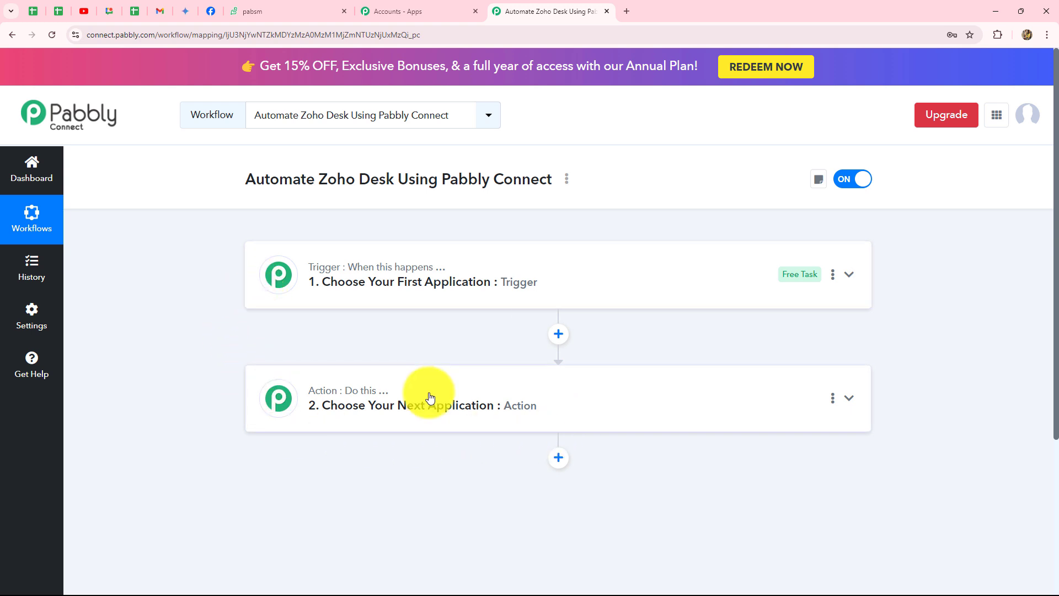
left_click(387, 261)
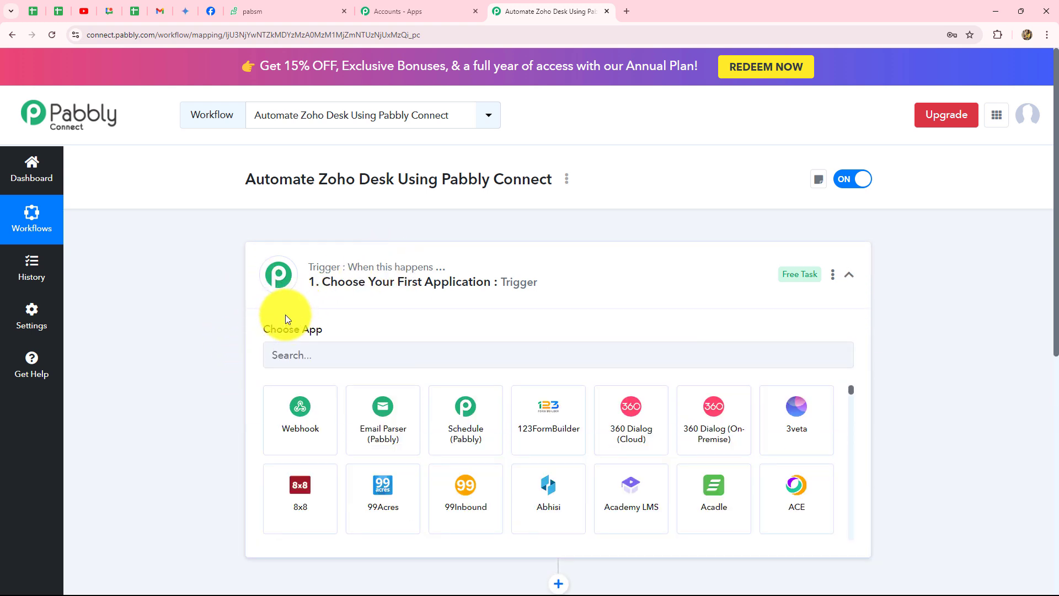
scroll(285, 318, "down", 3)
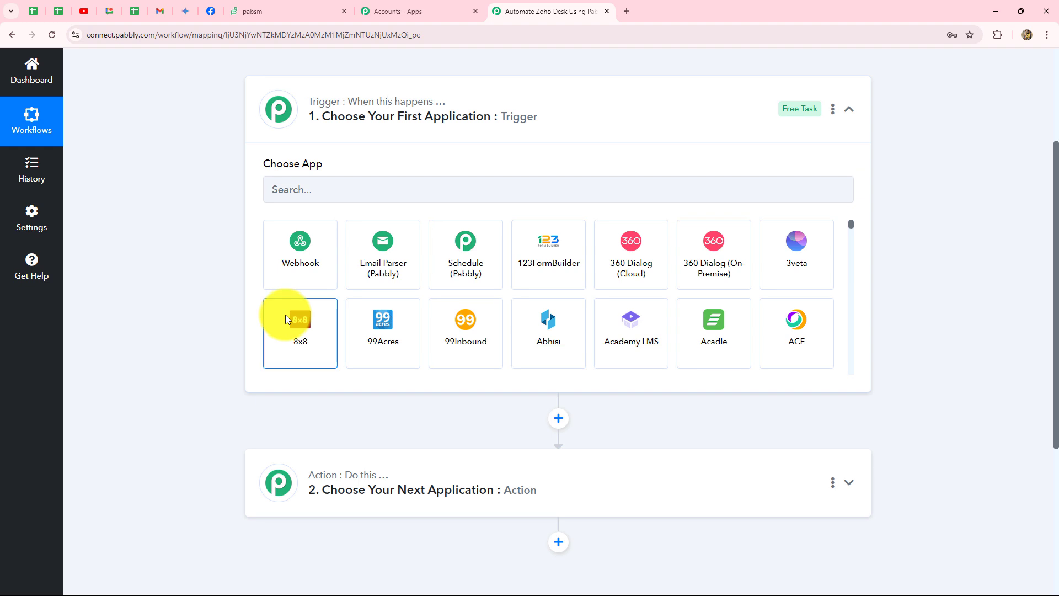
left_click(274, 12)
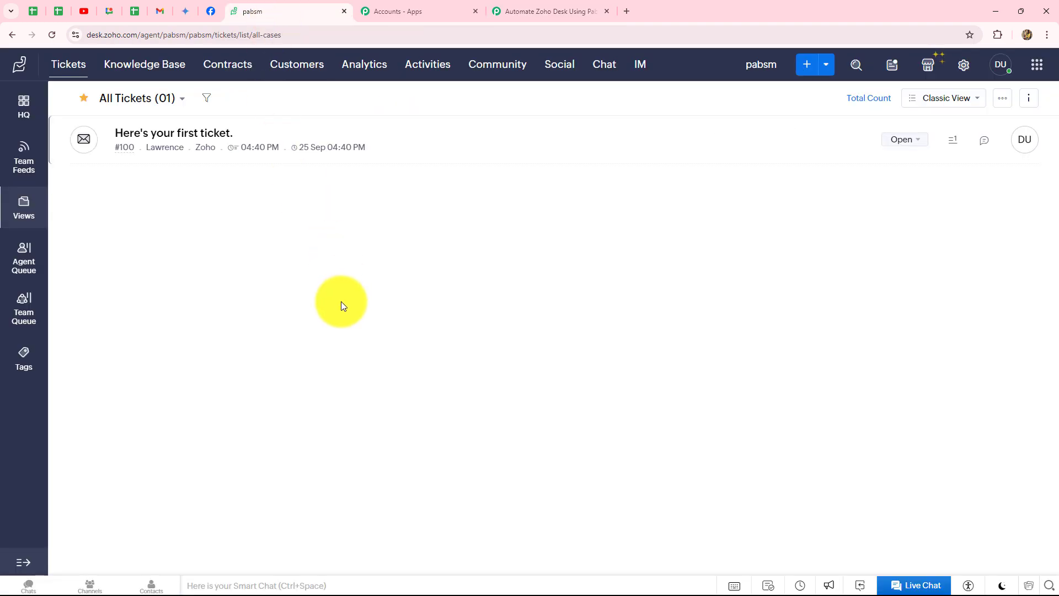
left_click(528, 9)
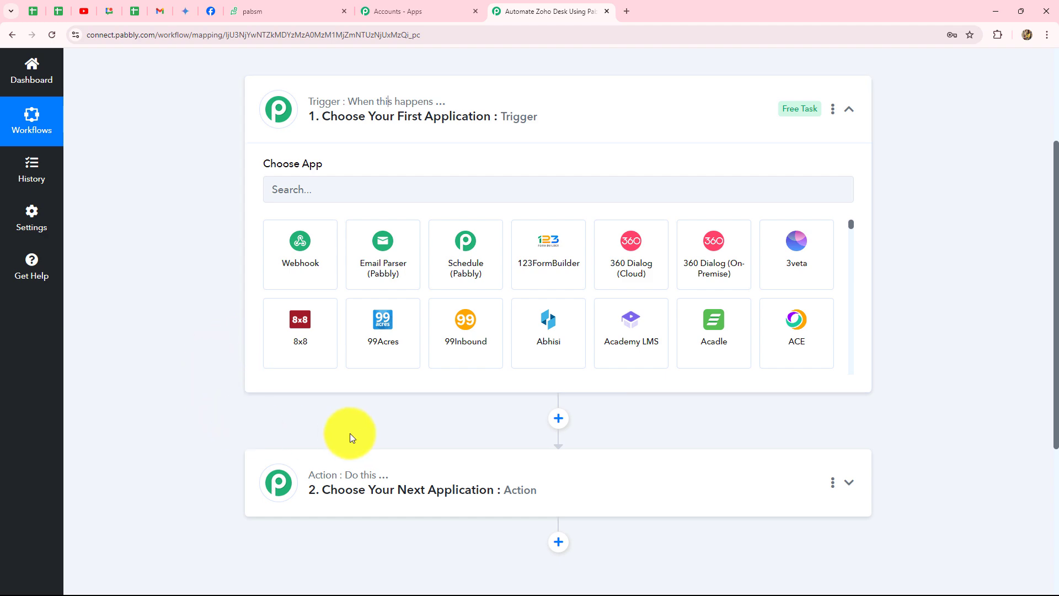
scroll(902, 428, "up", 3)
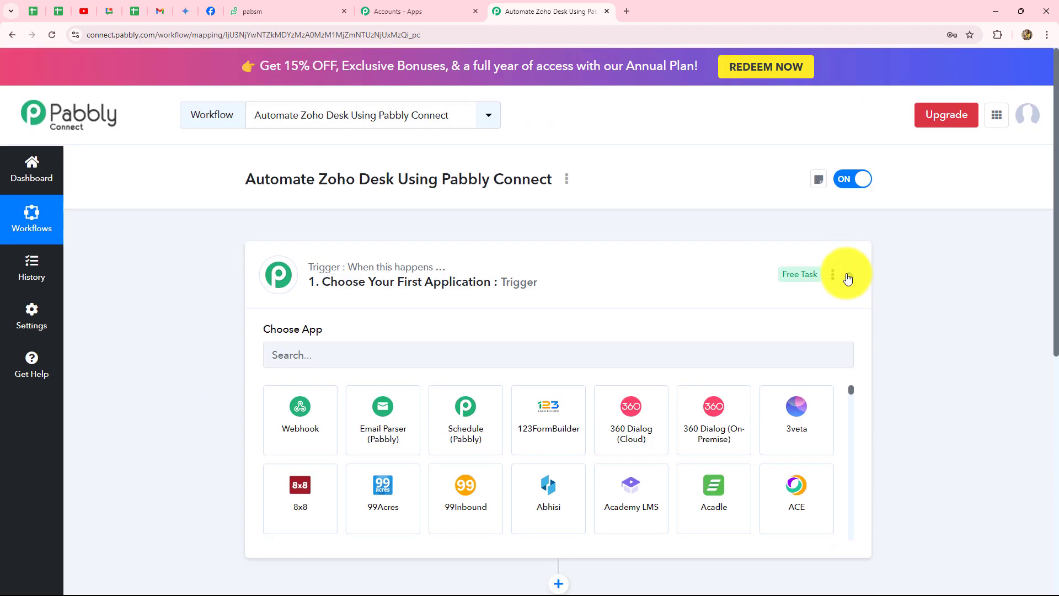
left_click(848, 274)
scroll(915, 289, "down", 3)
scroll(918, 293, "up", 3)
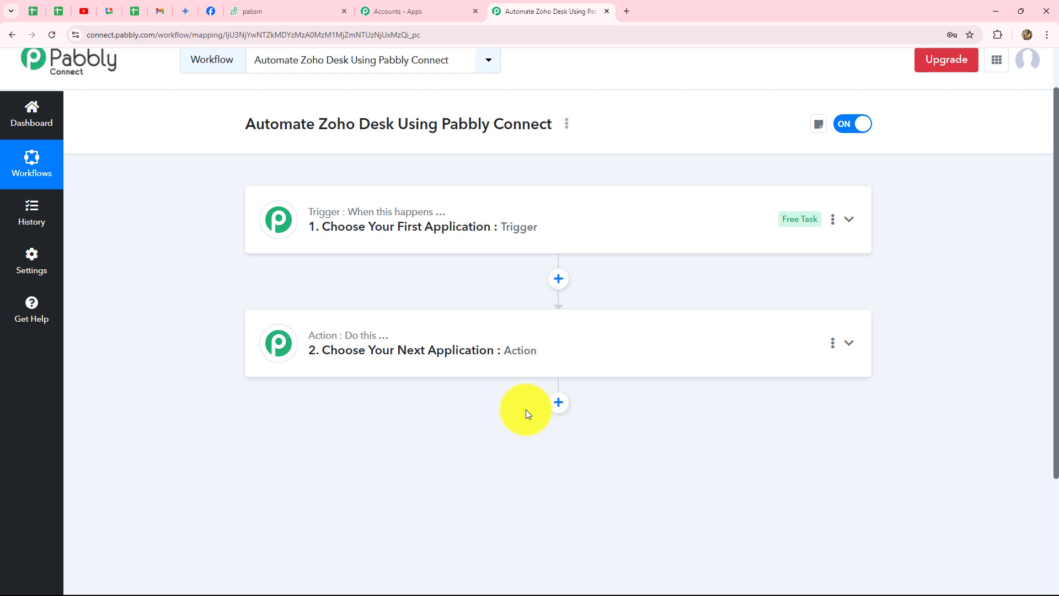
Glance at the Zoho Desk ticket list, then return to the Pabbly workflow editor
left_click(279, 11)
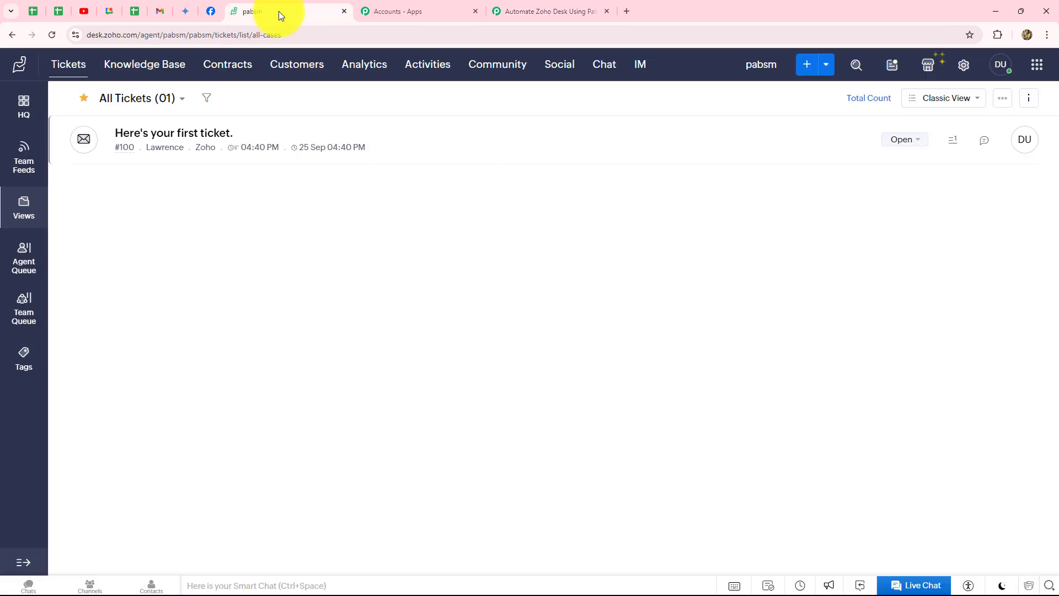
left_click(565, 10)
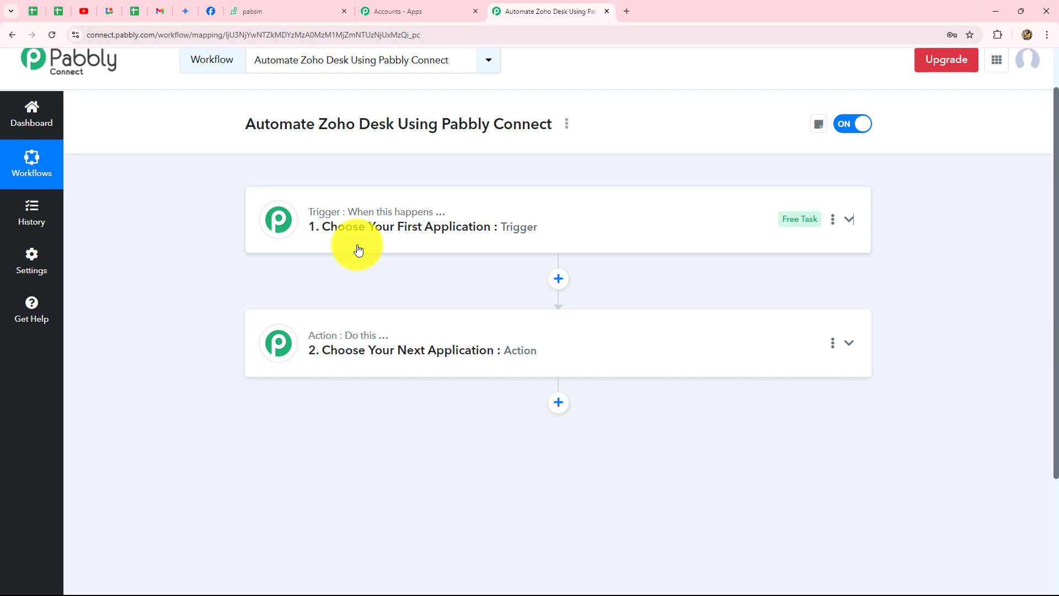
Set the trigger app to Zoho Desk with the Configure Webhook trigger event
left_click(362, 213)
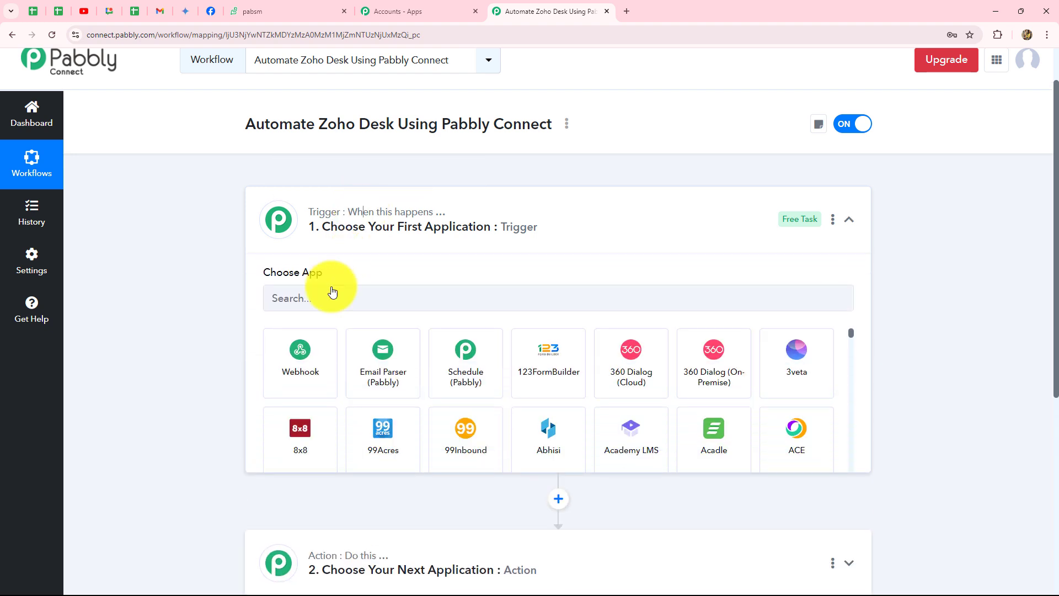
scroll(253, 342, "up", 1)
scroll(252, 342, "down", 2)
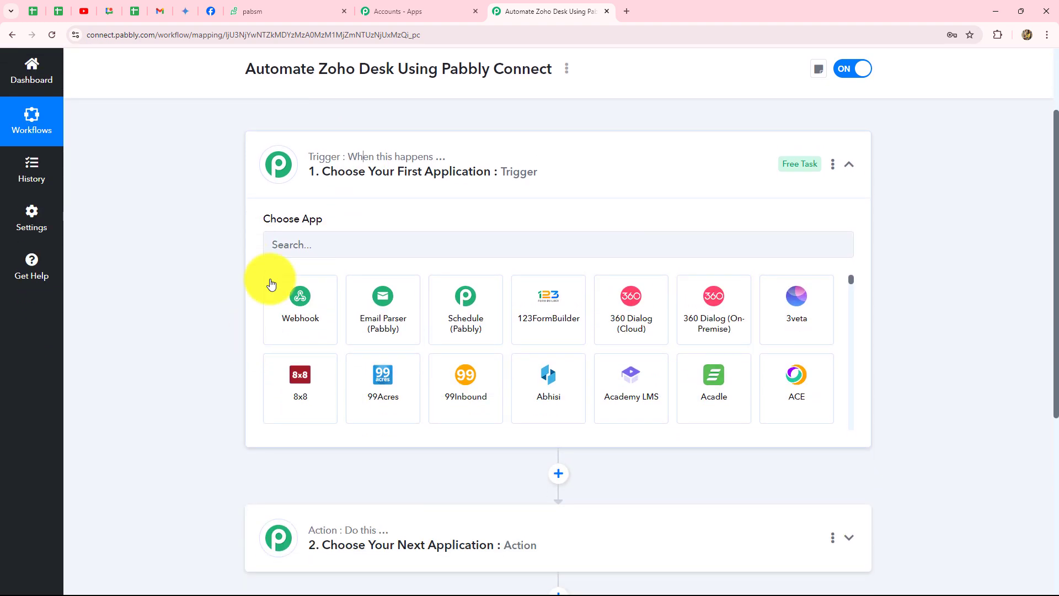
left_click(294, 247)
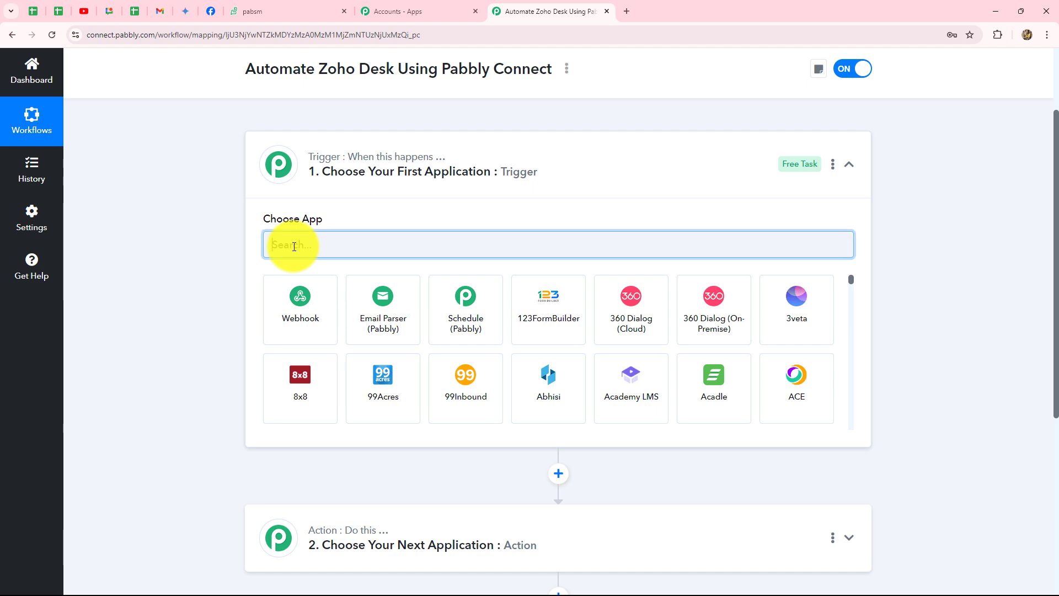
type("Zoh")
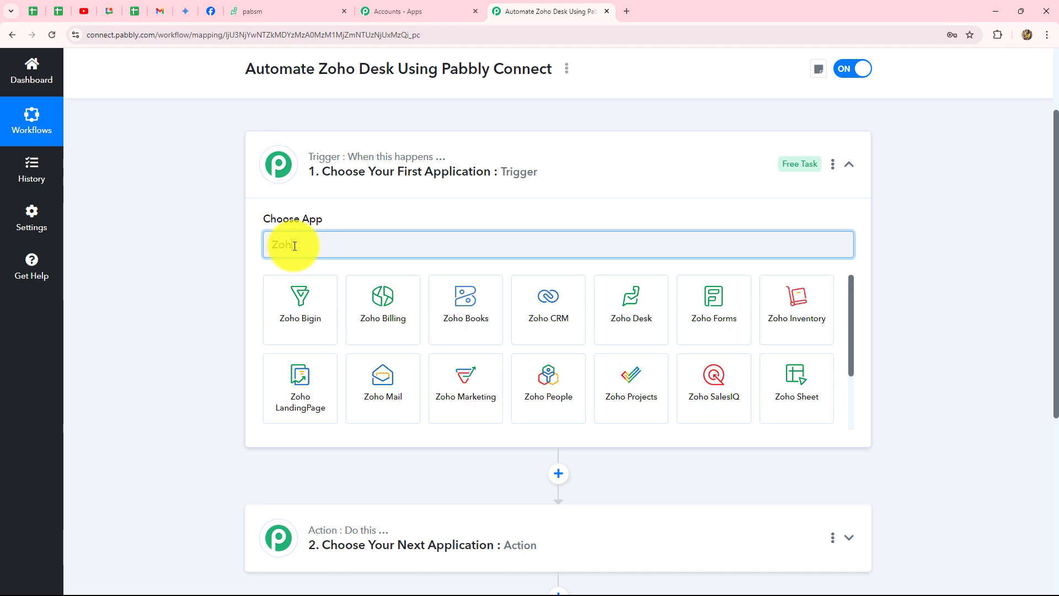
left_click(604, 307)
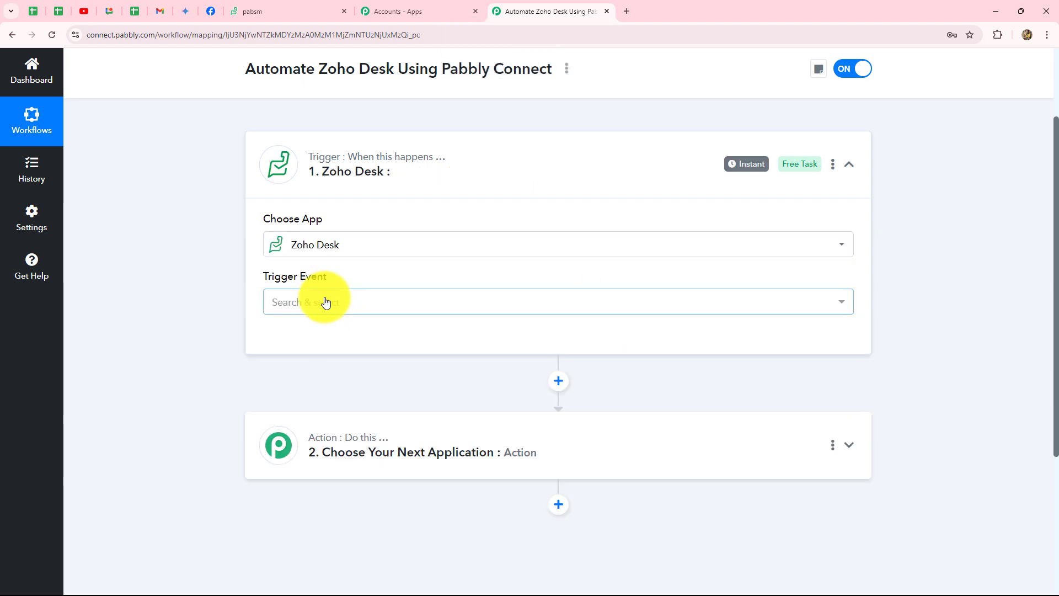
left_click(325, 301)
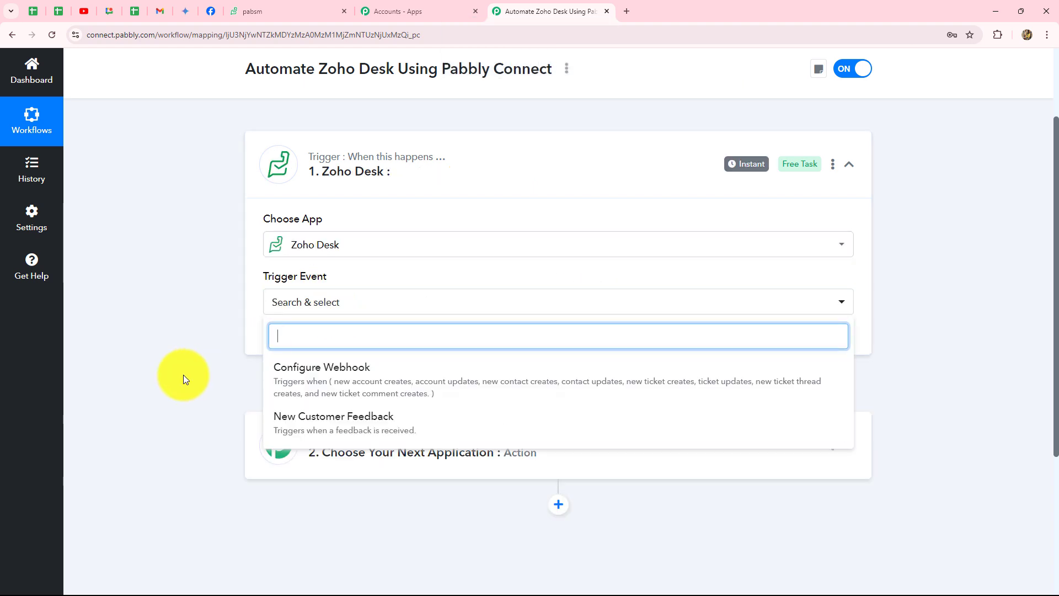
scroll(183, 375, "down", 1)
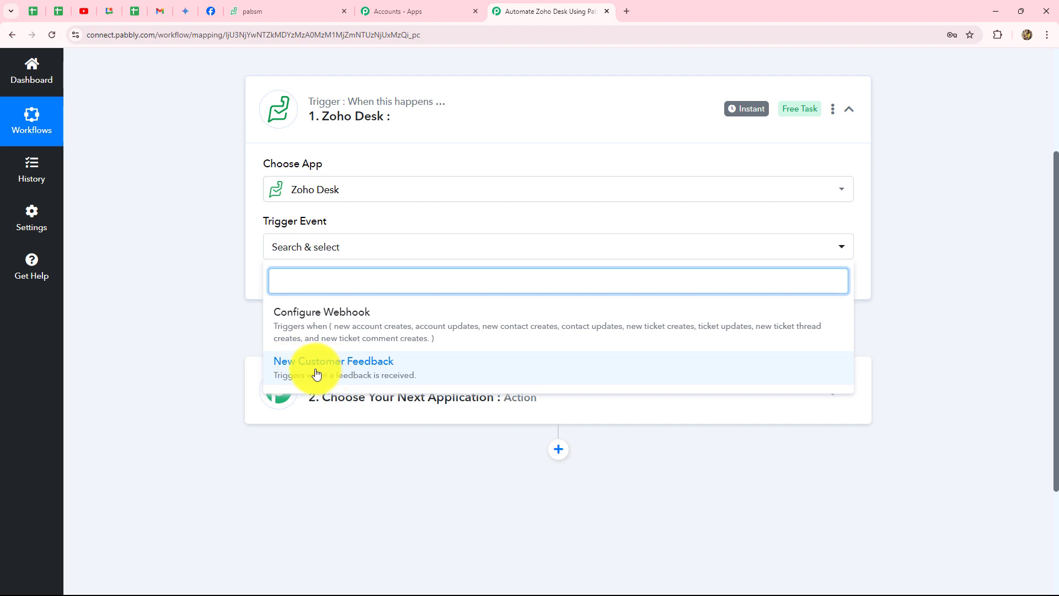
left_click(295, 311)
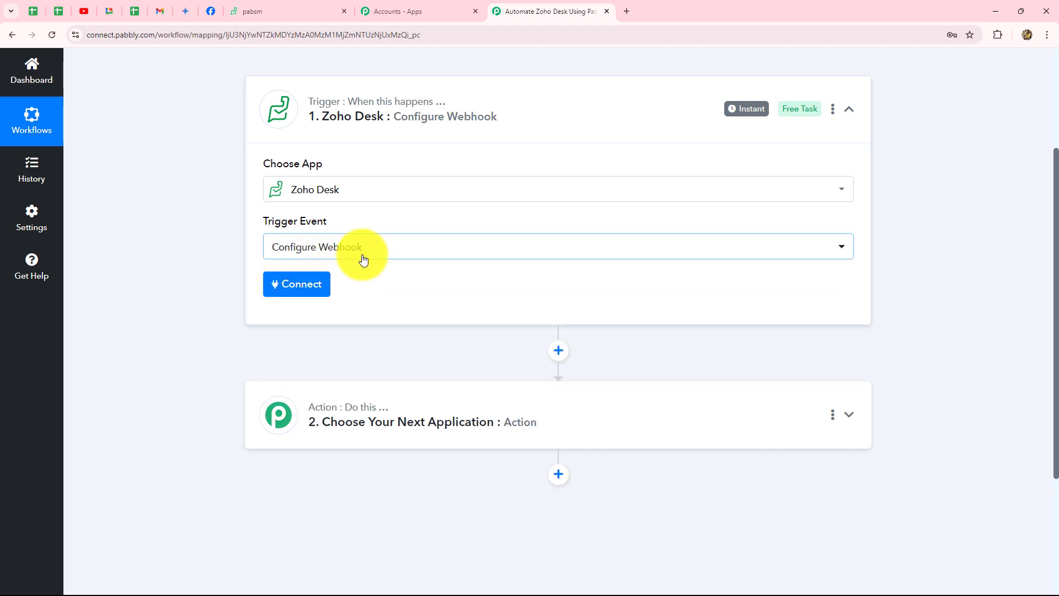
Start a new Zoho Desk connection and check the account's domain in the Zoho Desk tab
left_click(302, 283)
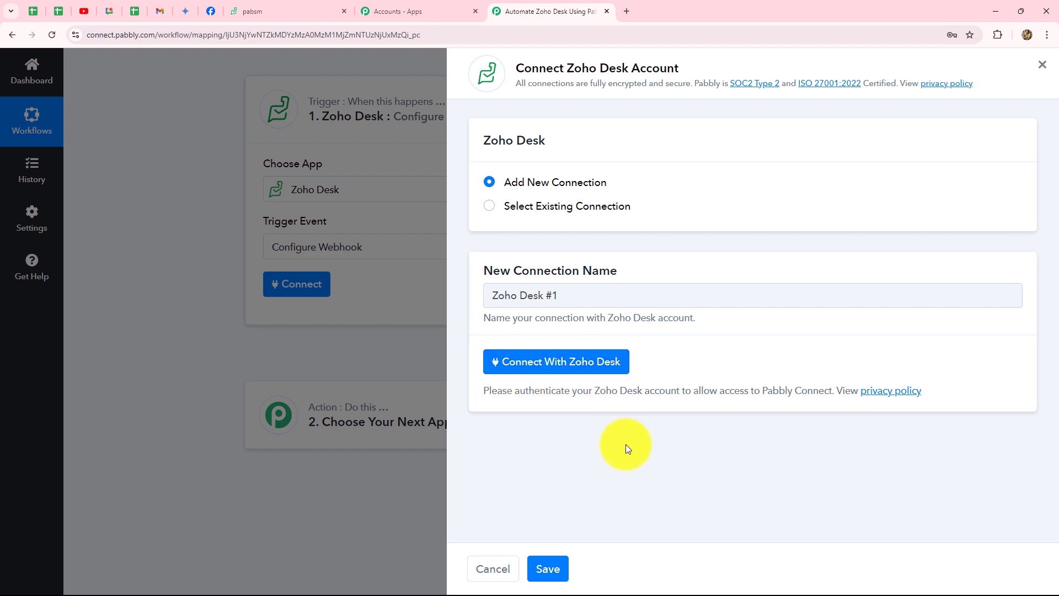
left_click(554, 374)
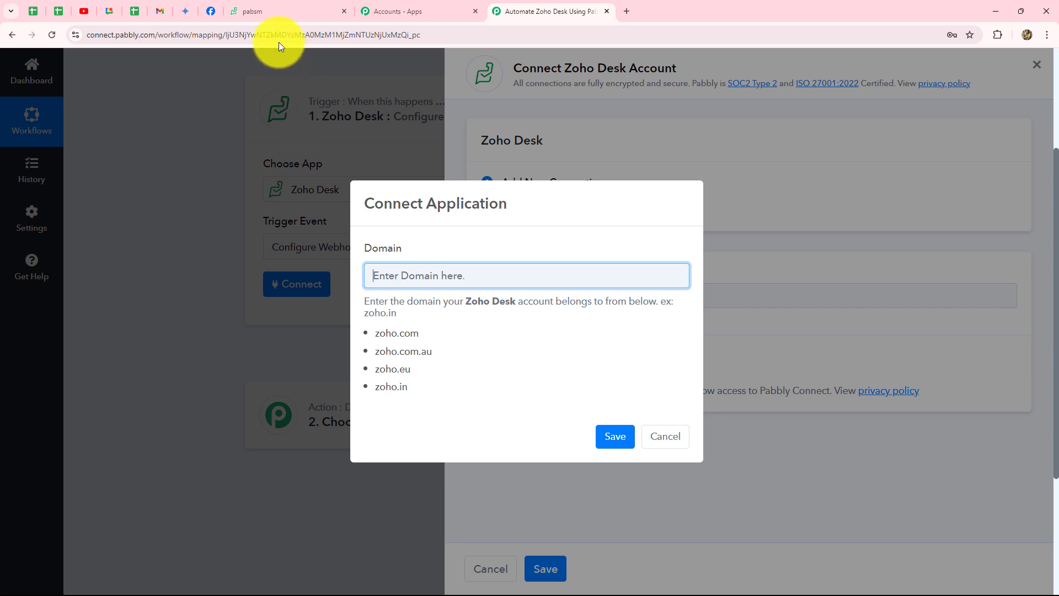
left_click(271, 12)
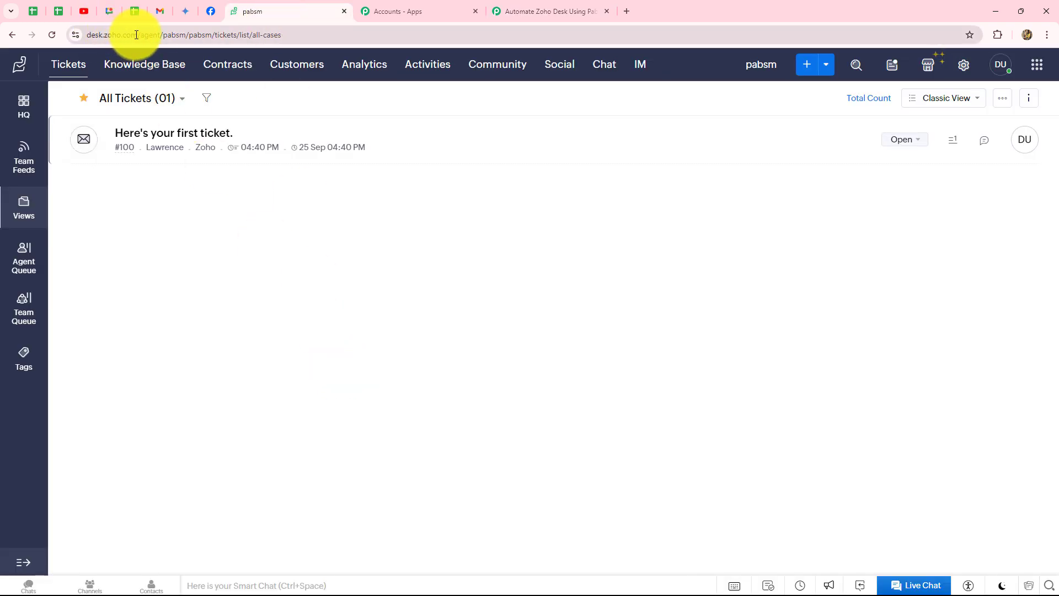
left_click_drag(137, 35, 102, 34)
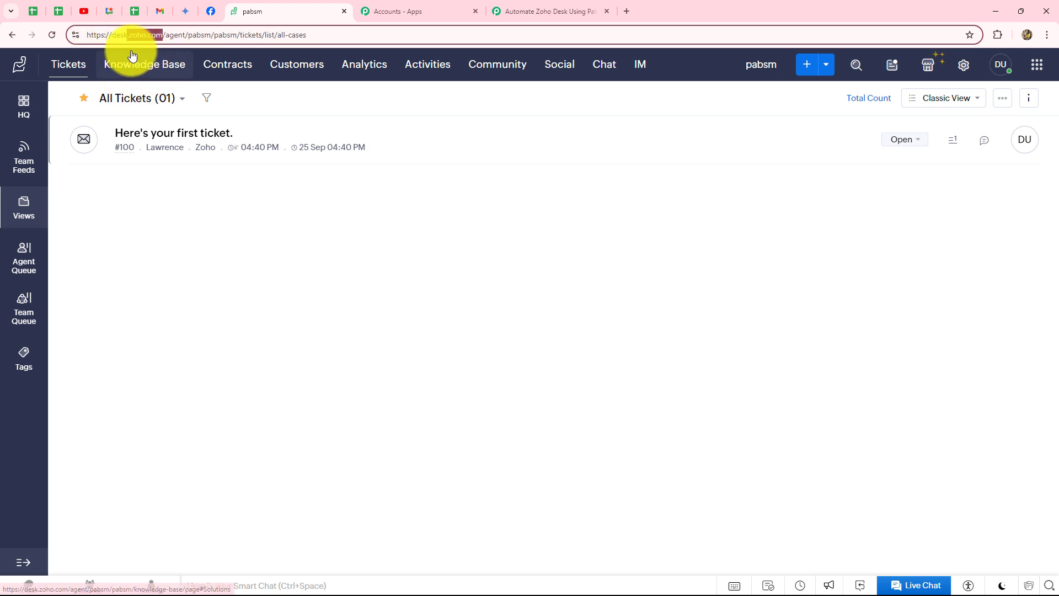
left_click(514, 18)
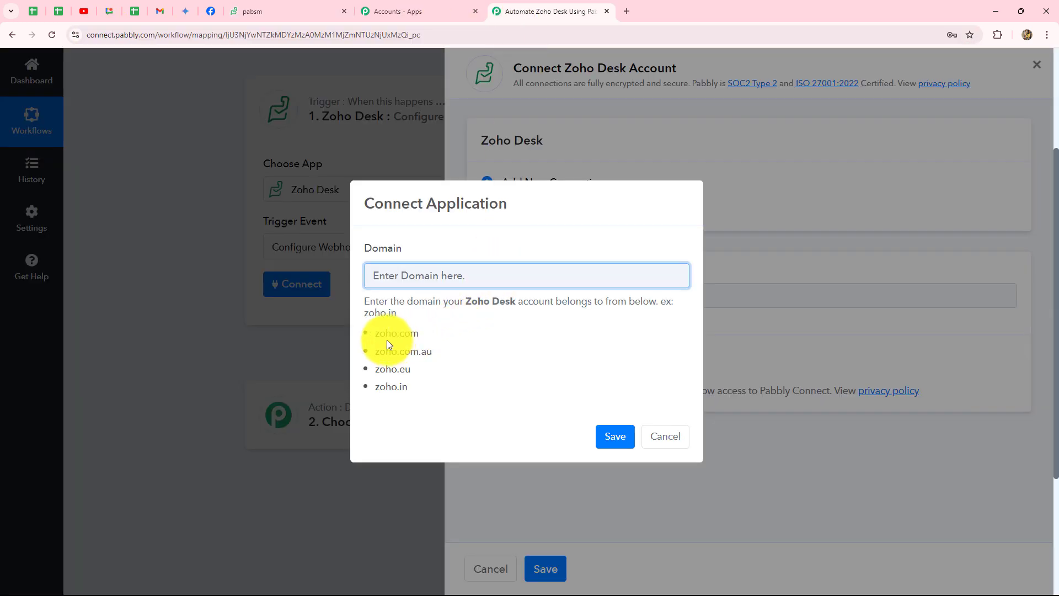
Enter zoho.com as the account domain, save, and accept Zoho's access permissions
left_click_drag(373, 332, 424, 329)
key("ctrl+c")
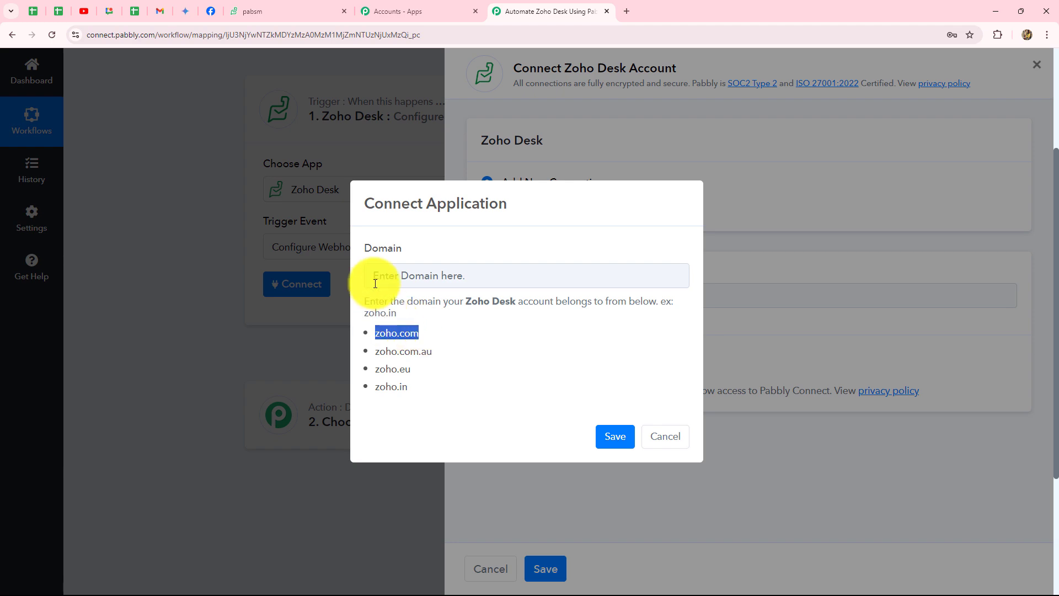
left_click(376, 284)
key("ctrl+v")
left_click(614, 435)
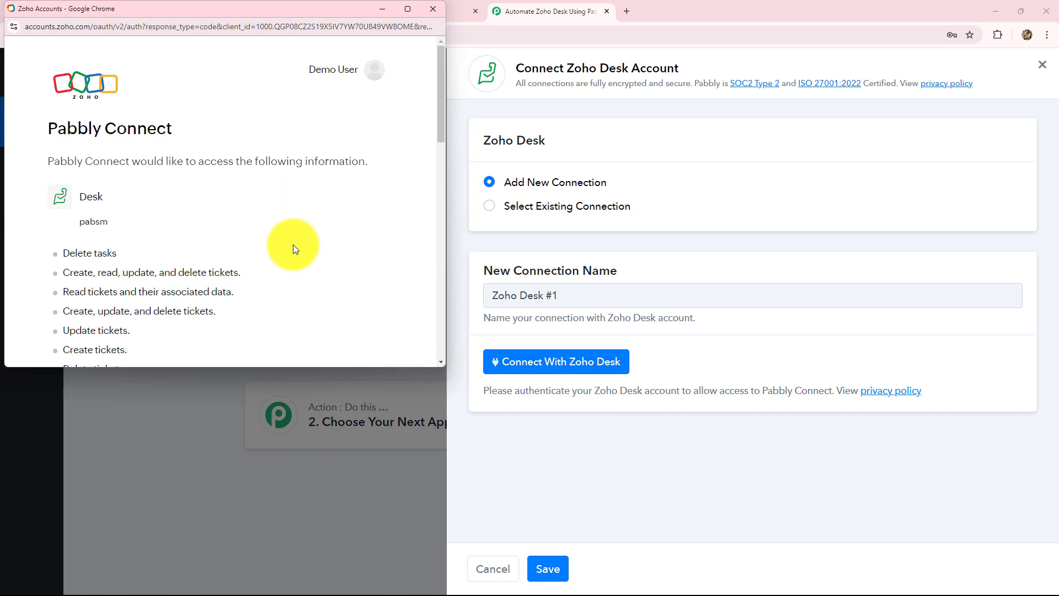
scroll(293, 244, "down", 15)
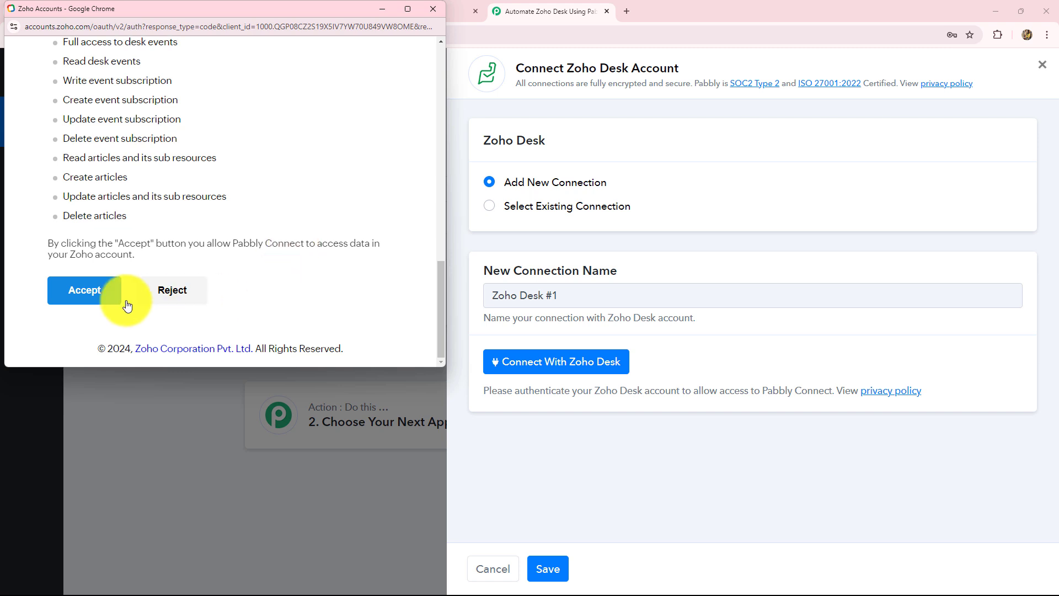
left_click(82, 293)
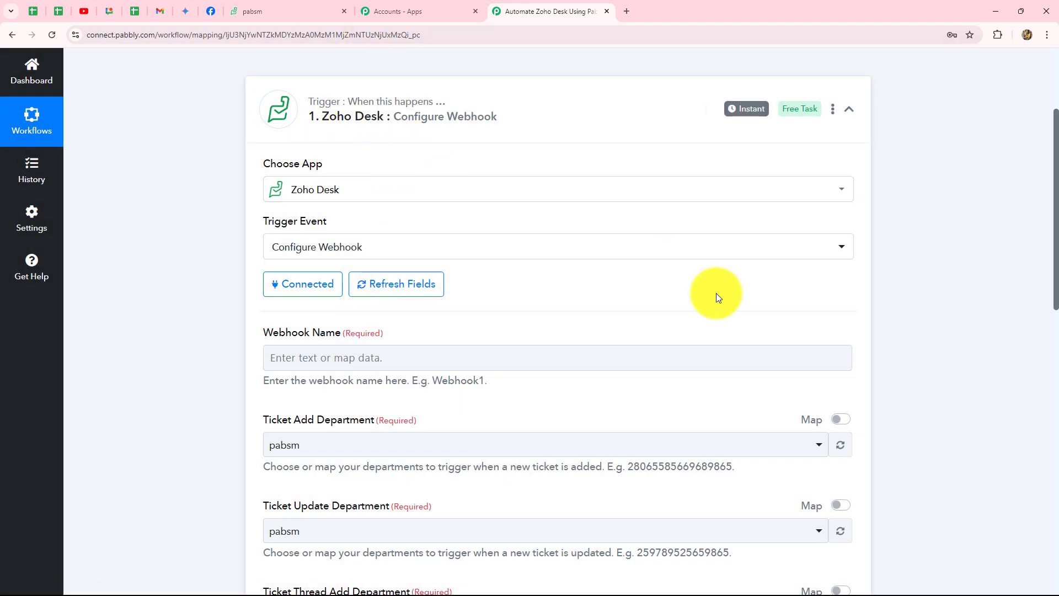
Name the webhook 'New Ticket' and save it to await a test request
scroll(715, 293, "down", 5)
scroll(716, 293, "up", 3)
scroll(715, 295, "up", 2)
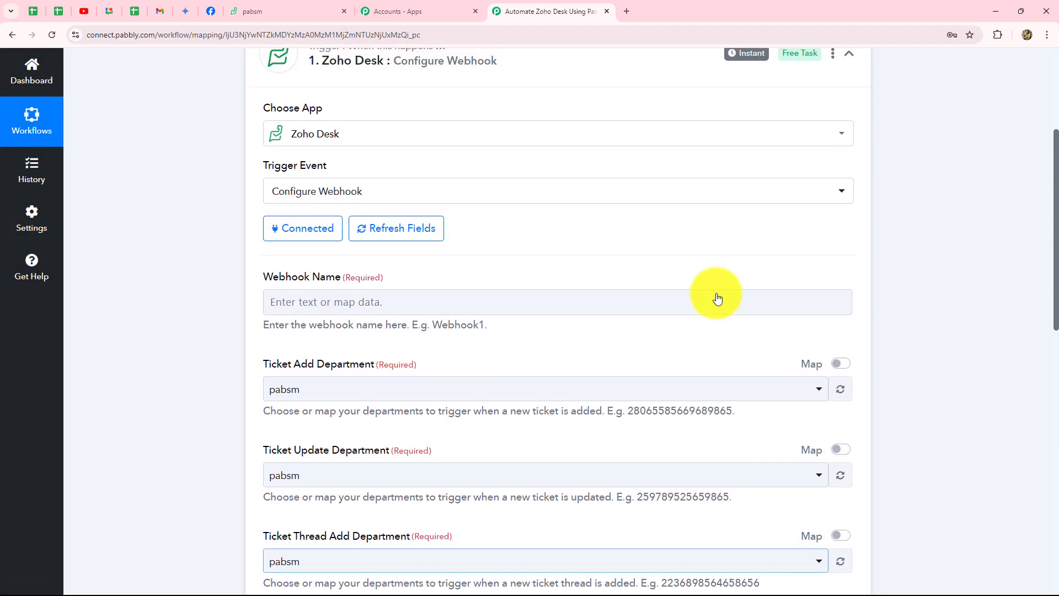
scroll(714, 295, "down", 3)
scroll(287, 274, "down", 5)
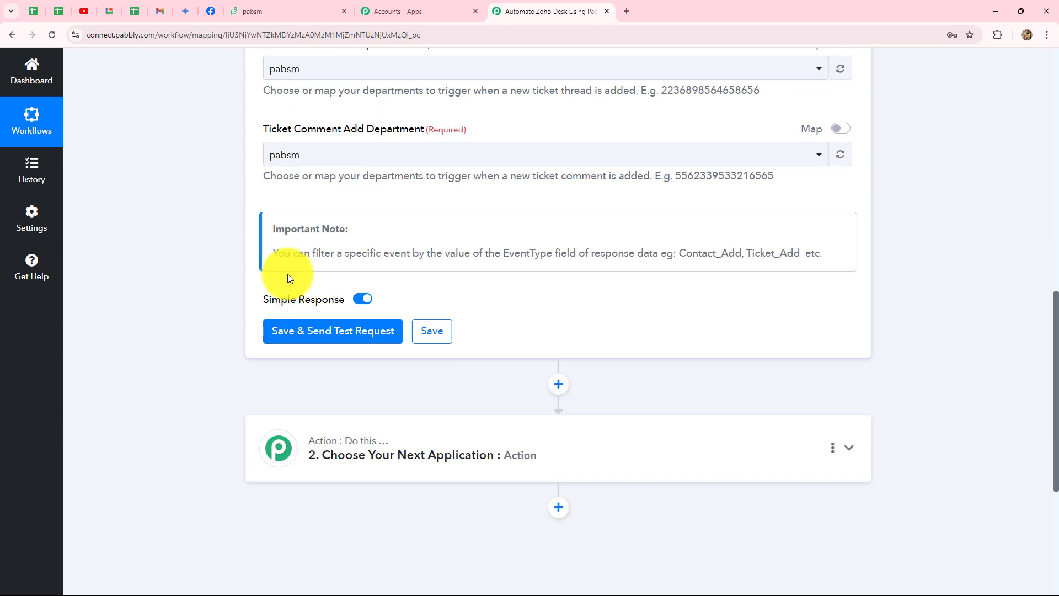
scroll(287, 273, "up", 6)
scroll(226, 319, "down", 3)
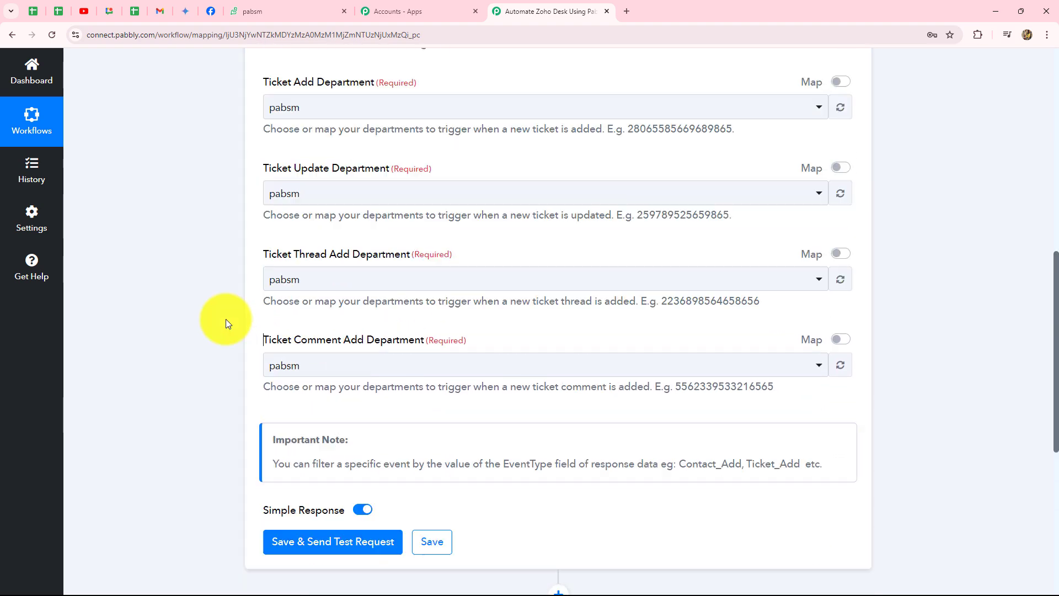
scroll(226, 319, "up", 4)
left_click(329, 247)
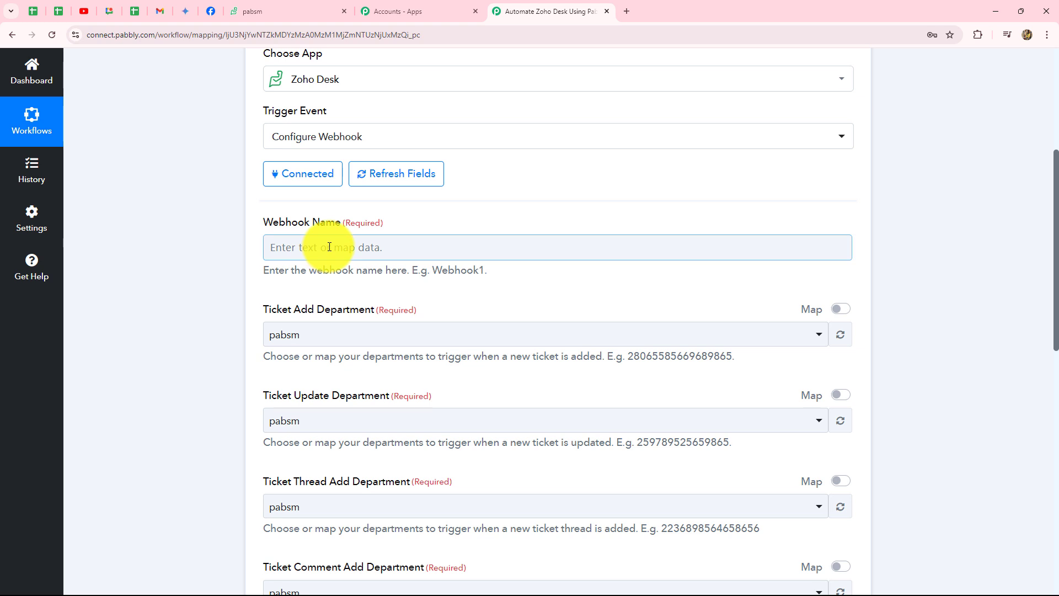
key("Caps_Lock")
type("New ")
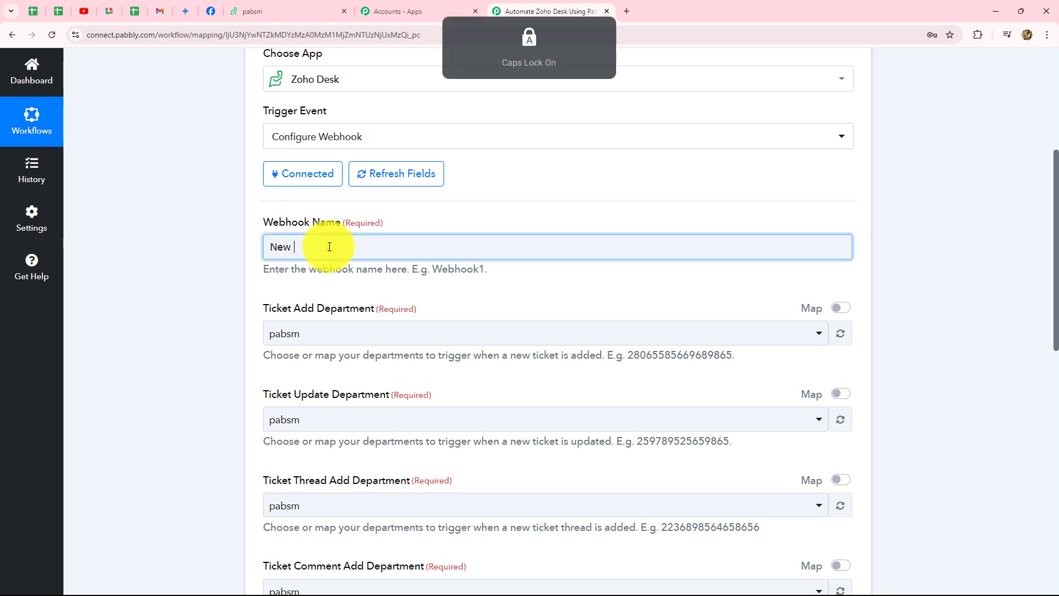
type("TI")
key("Caps_Lock")
key("BackSpace")
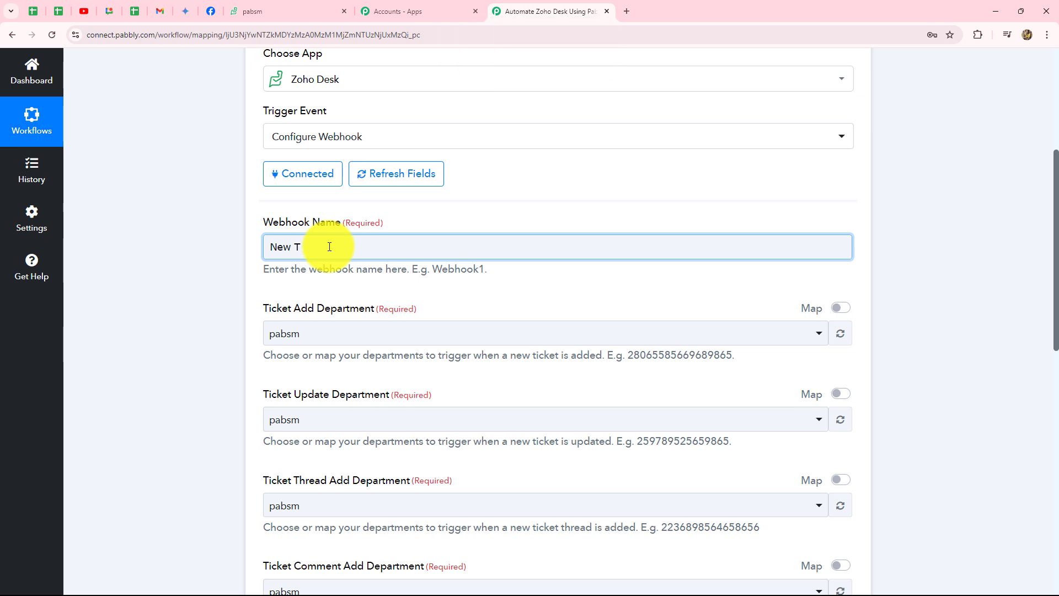
type("icket")
left_click(177, 270)
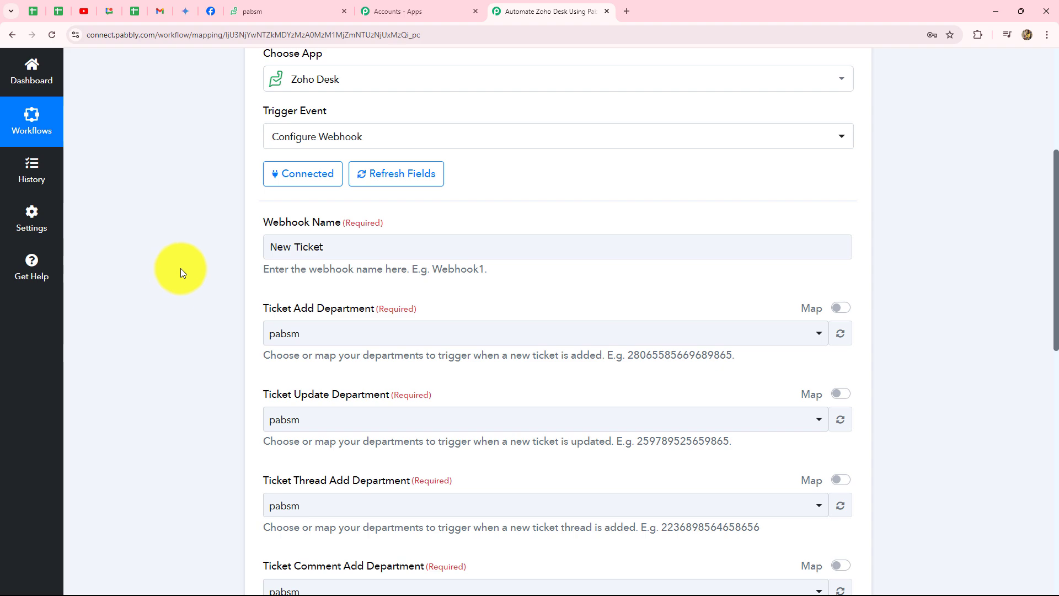
scroll(180, 268, "down", 5)
scroll(181, 268, "down", 5)
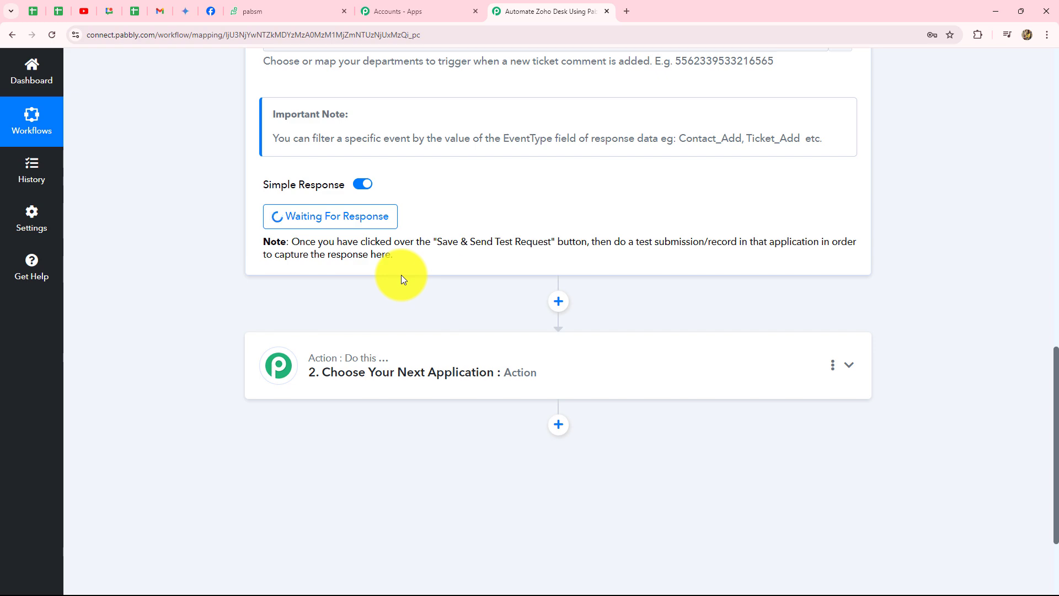
scroll(401, 275, "up", 10)
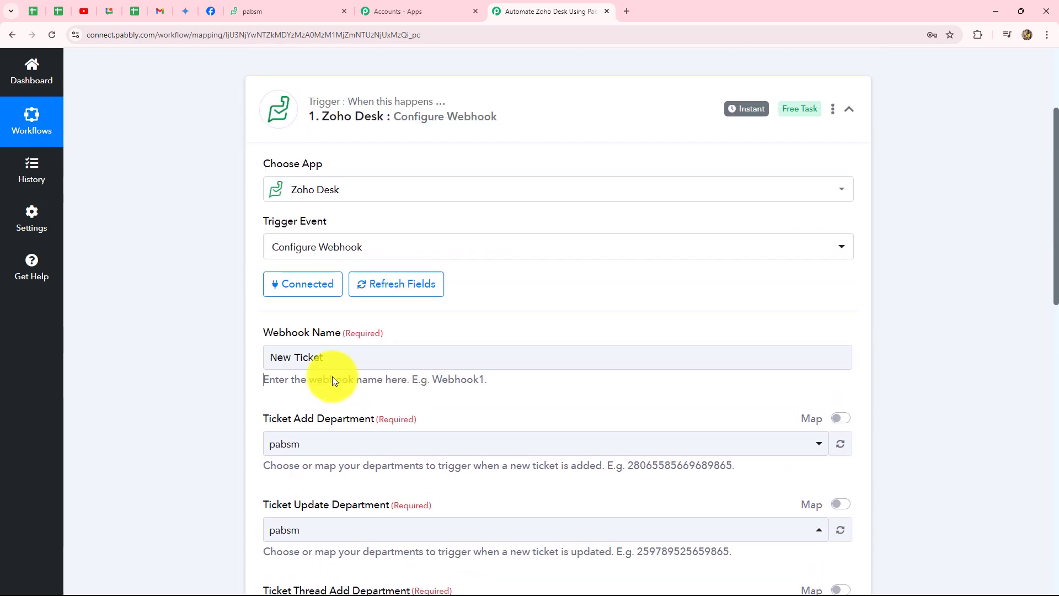
scroll(156, 418, "down", 10)
Start a new Zoho Desk ticket with the contact's name, e-mail and phone number
left_click(287, 9)
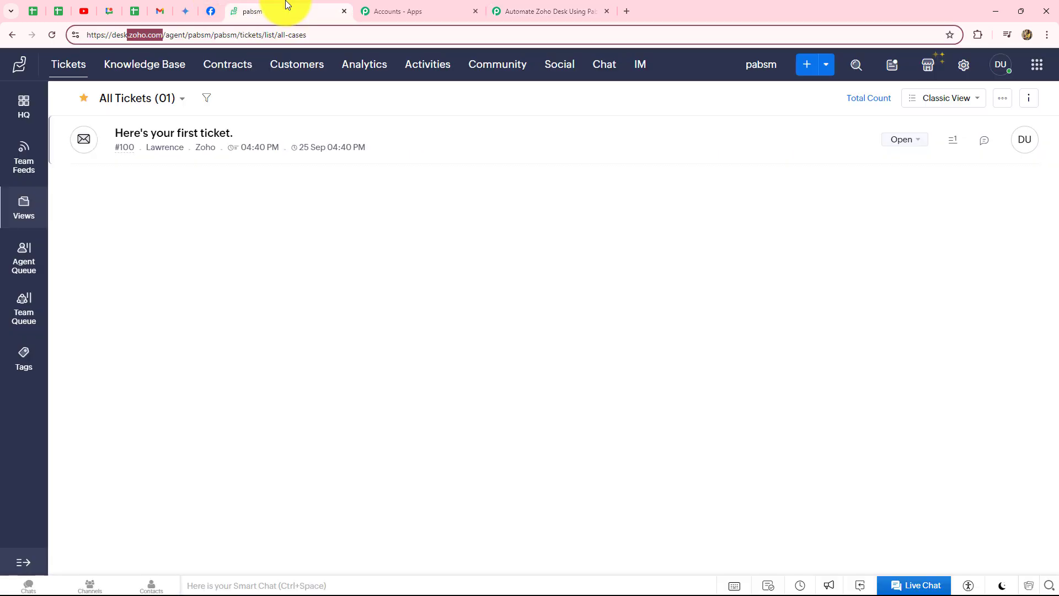
left_click(807, 64)
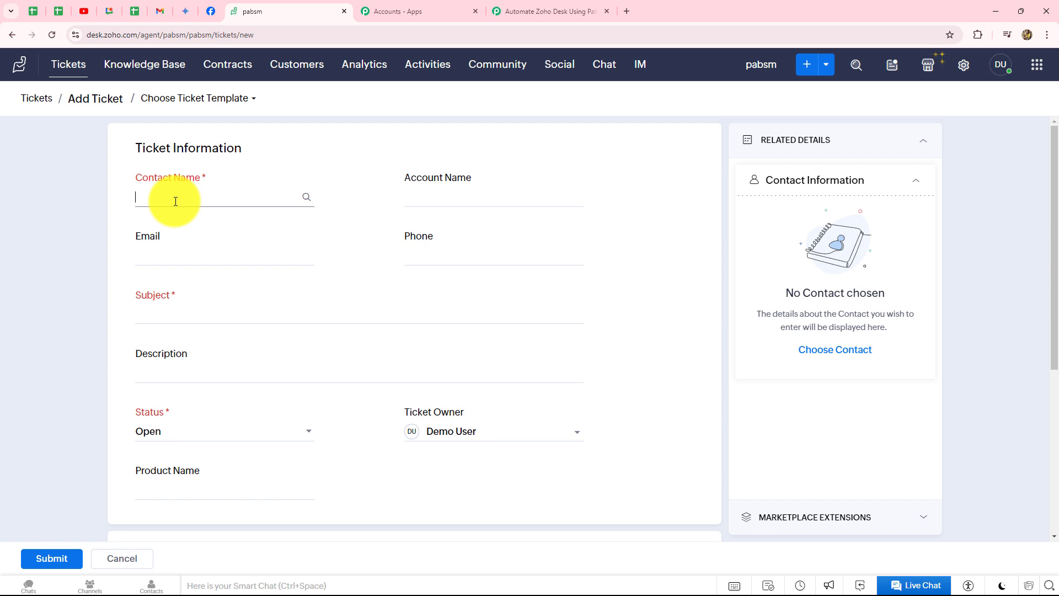
key("Caps_Lock")
type("Demo User")
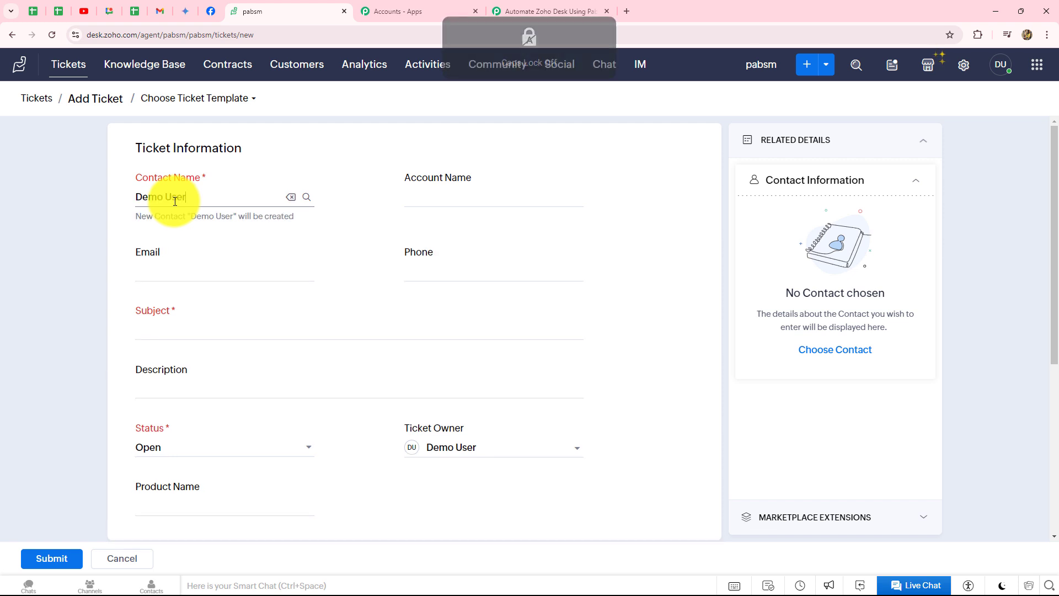
left_click(155, 273)
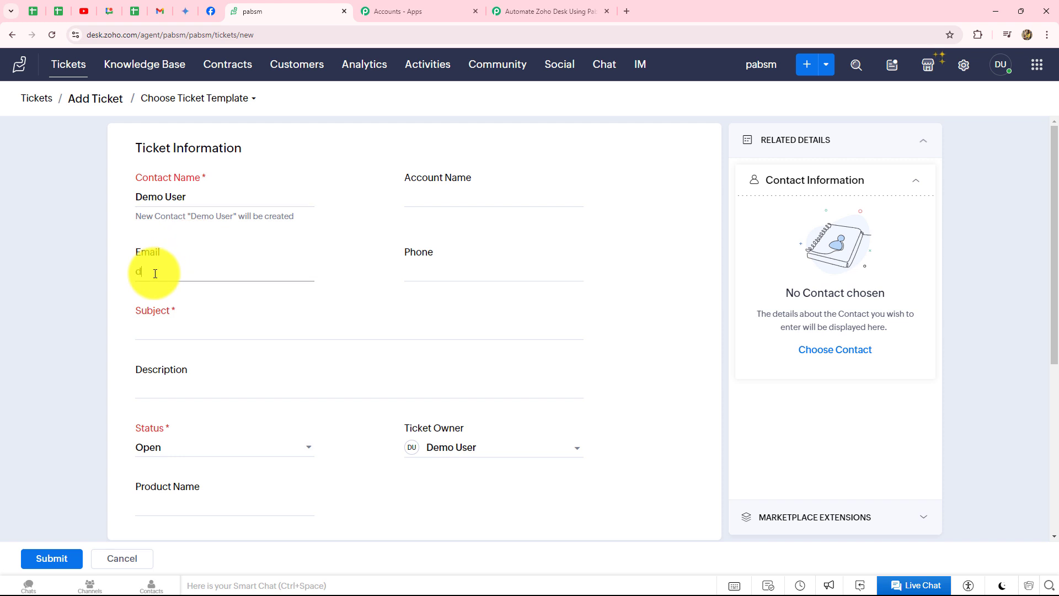
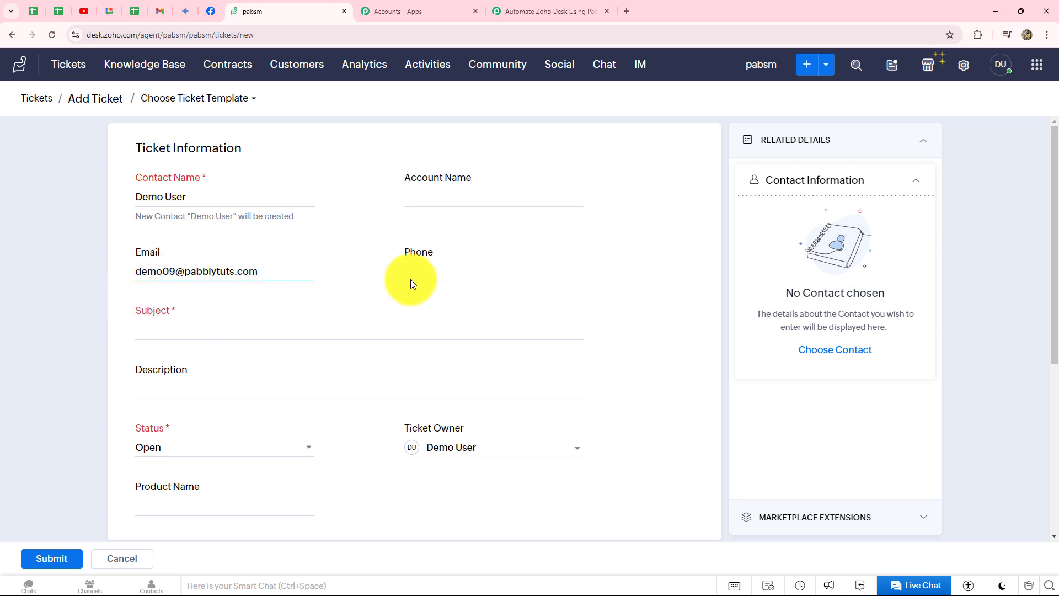
left_click(421, 273)
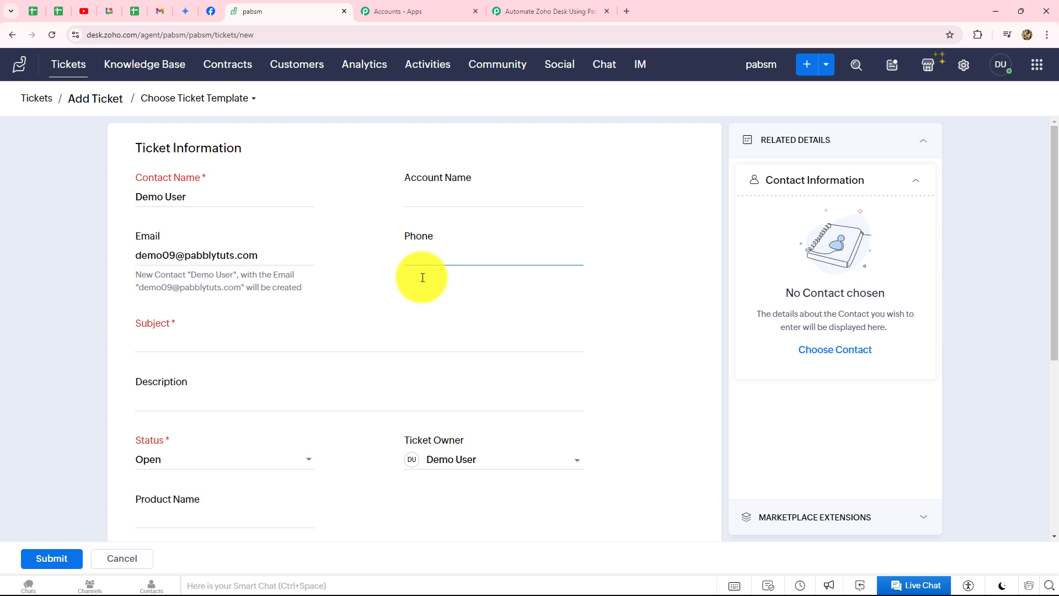
Add subject 'Test Ticket' and description 'this is a test ticket', then submit
scroll(331, 292, "down", 1)
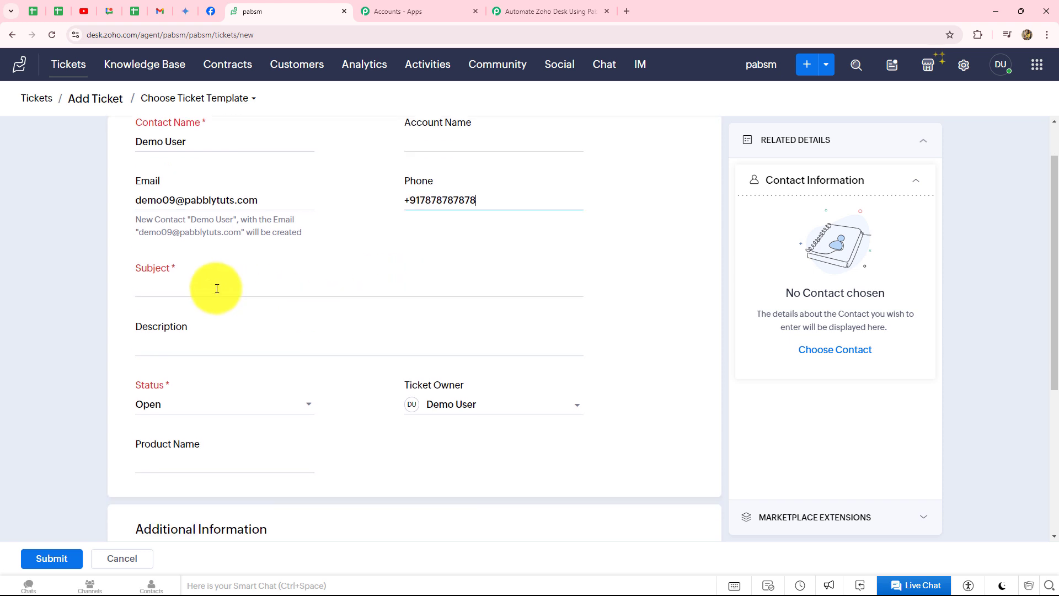
left_click(215, 287)
type("Test Ticket")
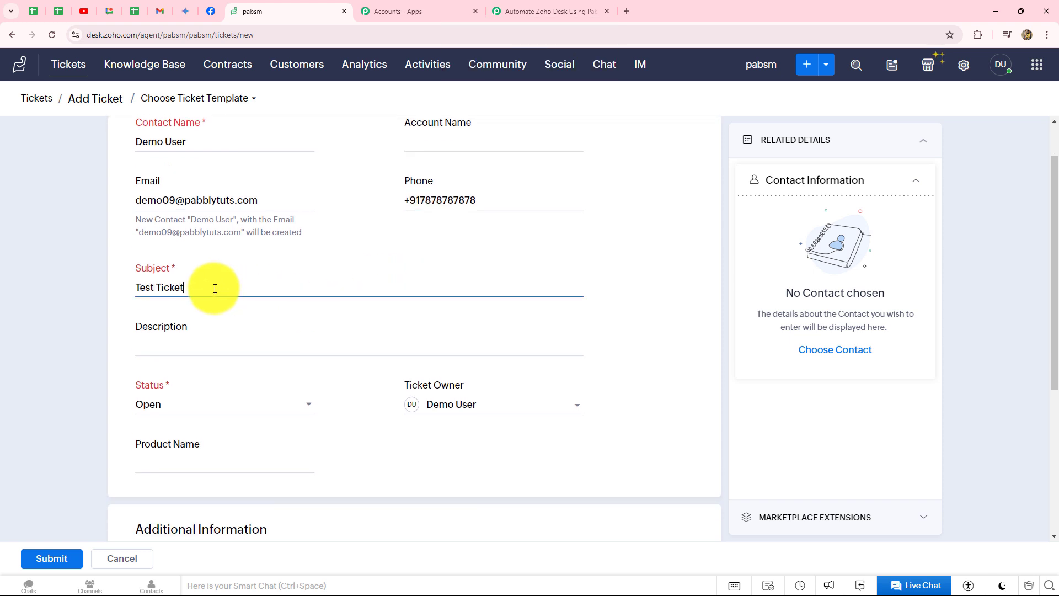
left_click(169, 343)
type("this is a test ticket")
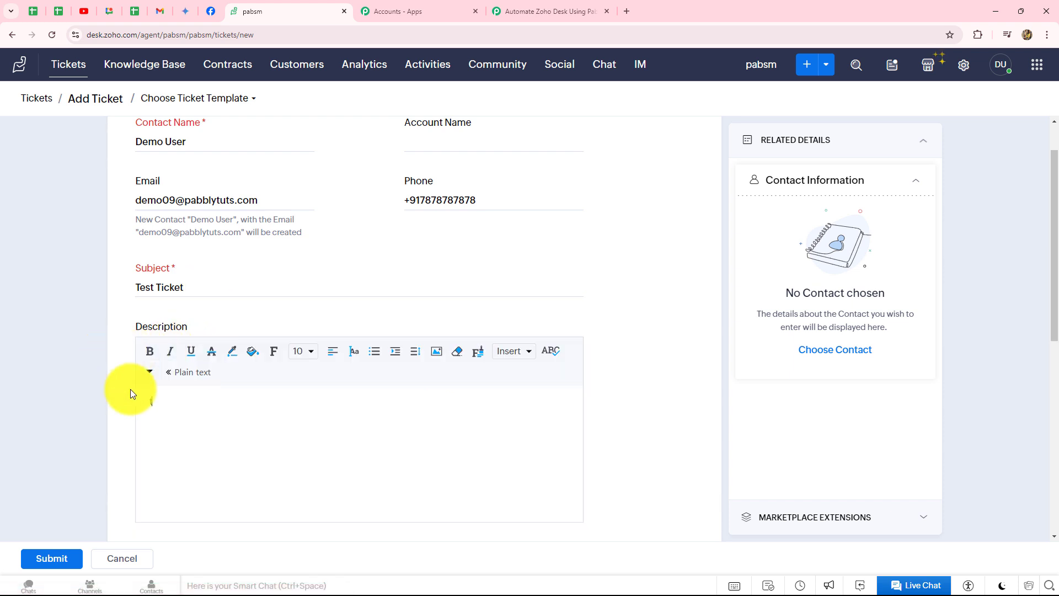
scroll(118, 318, "down", 7)
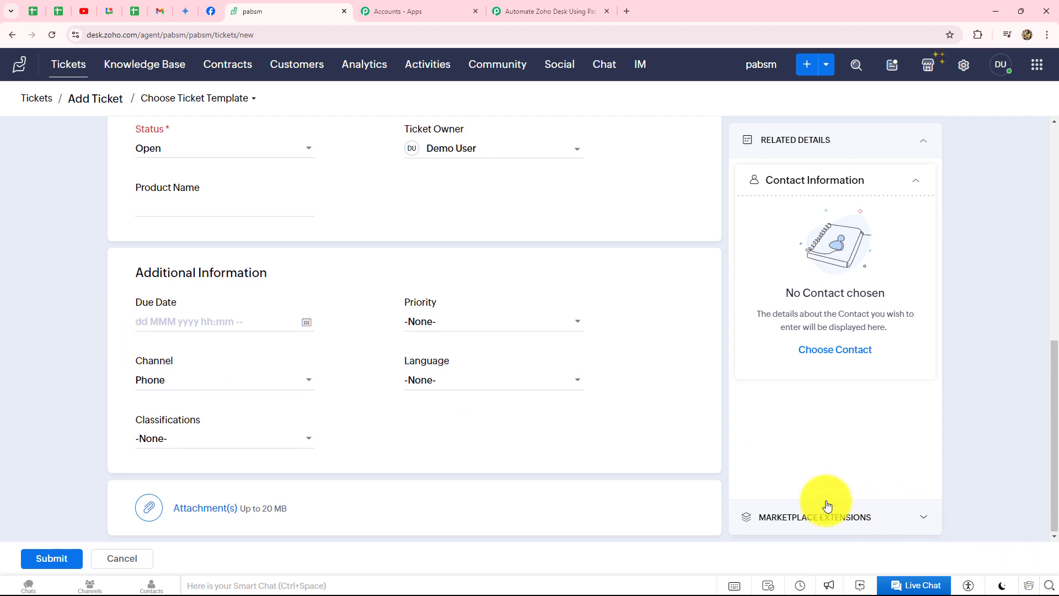
scroll(826, 495, "up", 7)
scroll(826, 495, "down", 7)
left_click(60, 555)
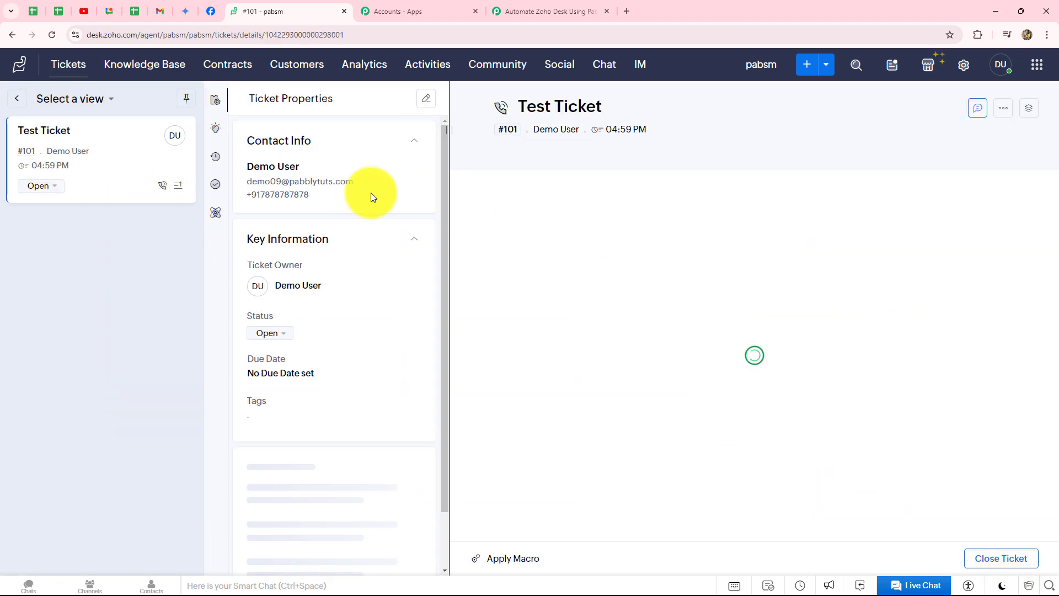
Back in the Pabbly workflow, review Response A's payload fields from the test ticket
left_click(517, 6)
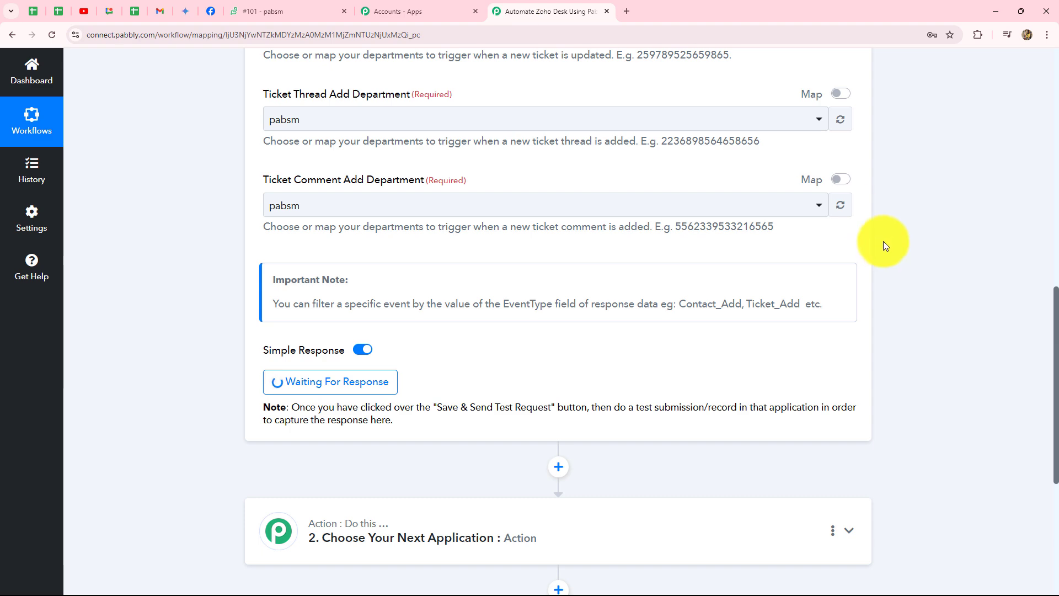
scroll(883, 240, "down", 3)
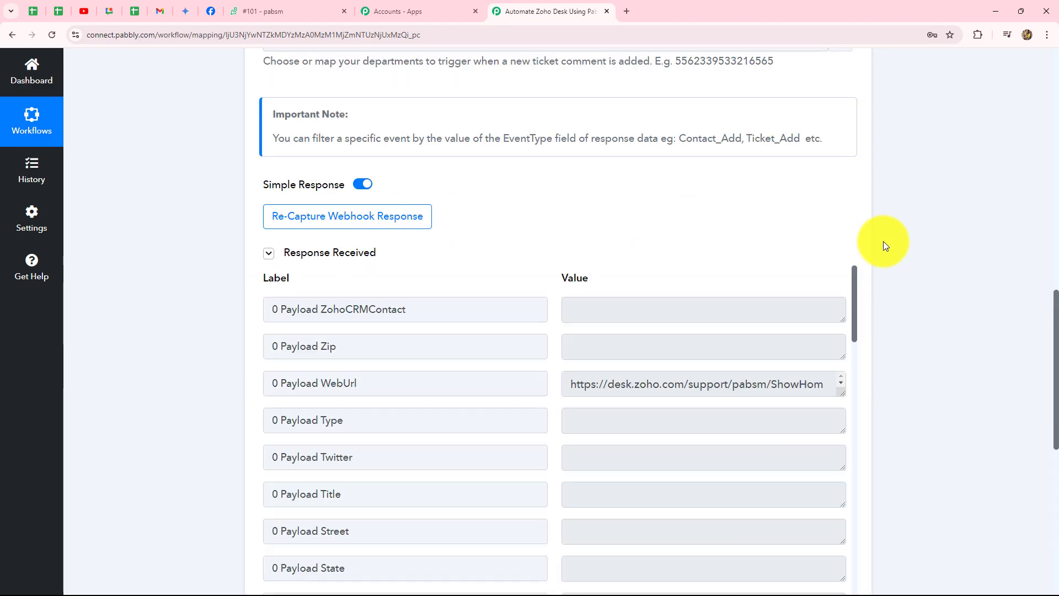
scroll(670, 342, "down", 3)
scroll(670, 342, "down", 12)
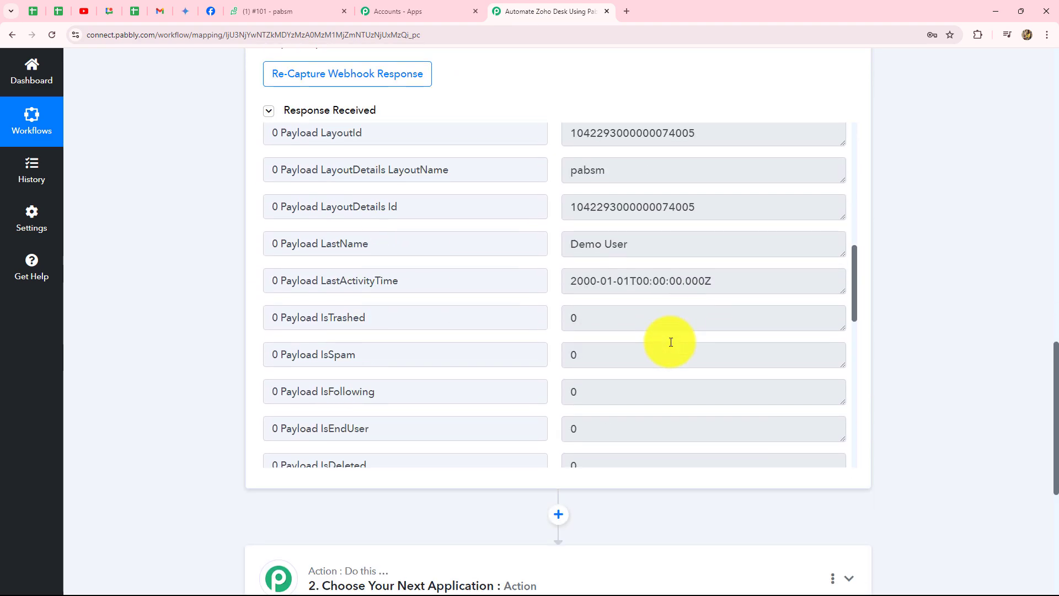
scroll(670, 342, "up", 5)
scroll(670, 342, "up", 15)
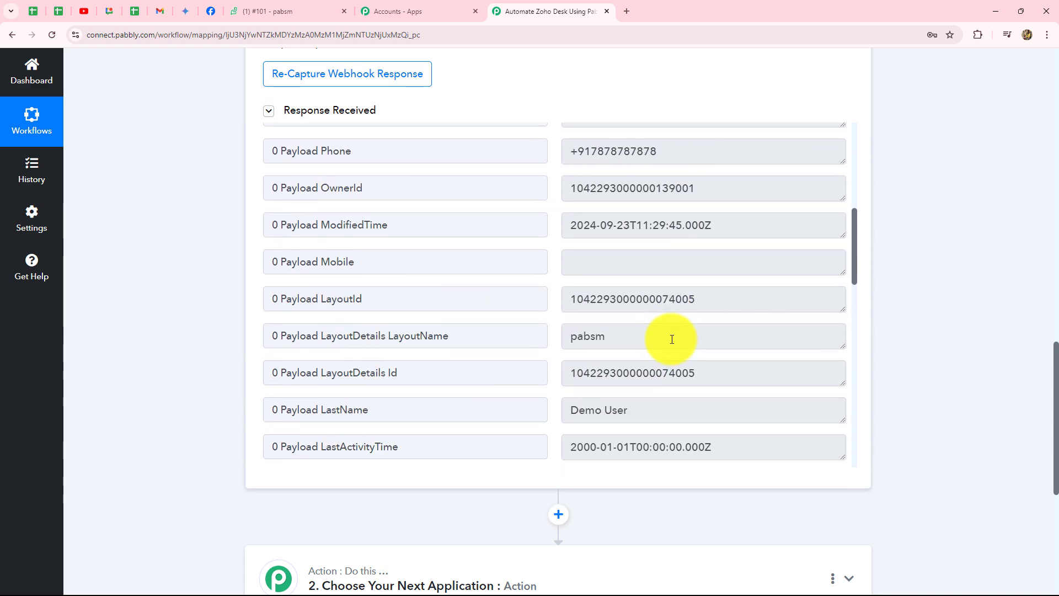
scroll(1051, 314, "up", 1)
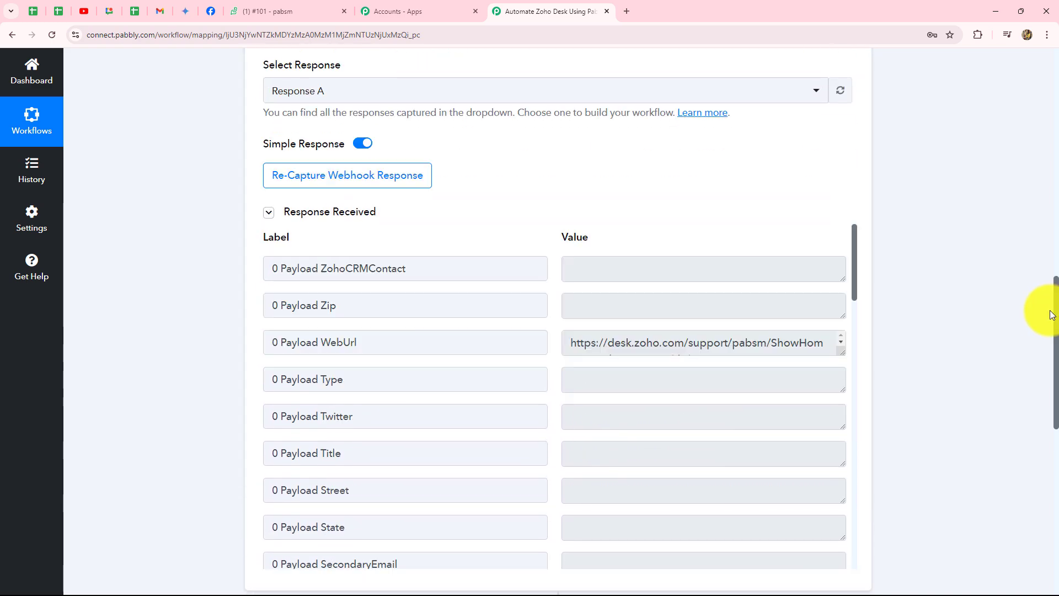
scroll(1053, 312, "down", 2)
scroll(786, 329, "down", 5)
scroll(787, 329, "down", 1)
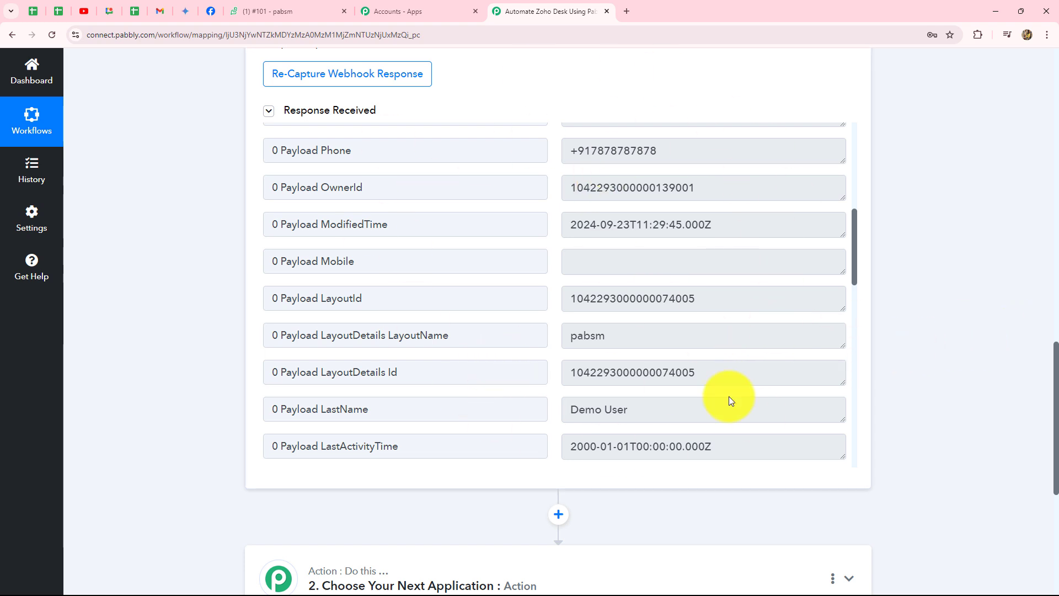
scroll(1053, 358, "up", 4)
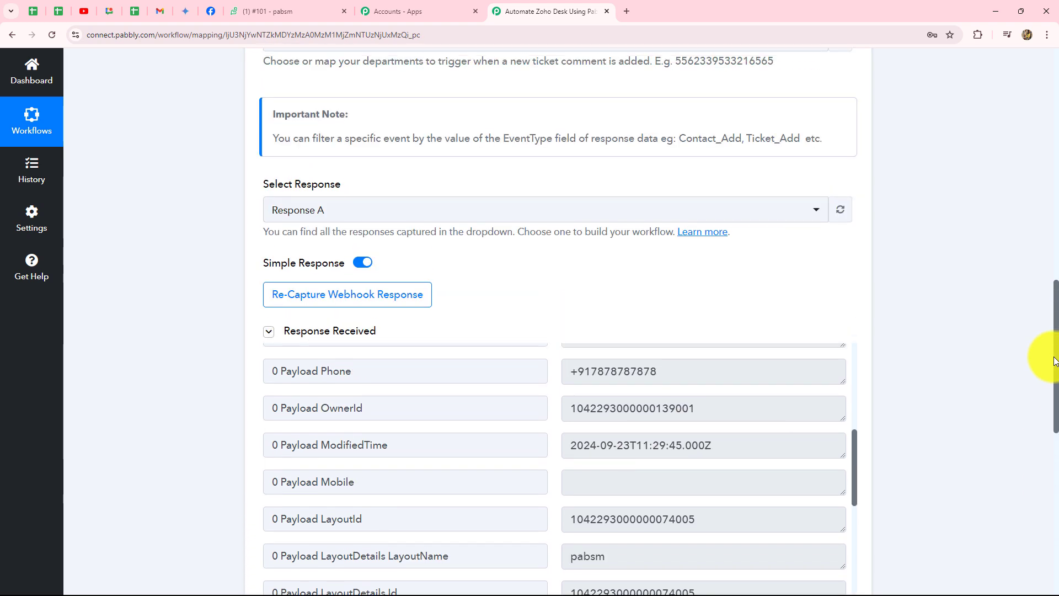
scroll(551, 345, "up", 1)
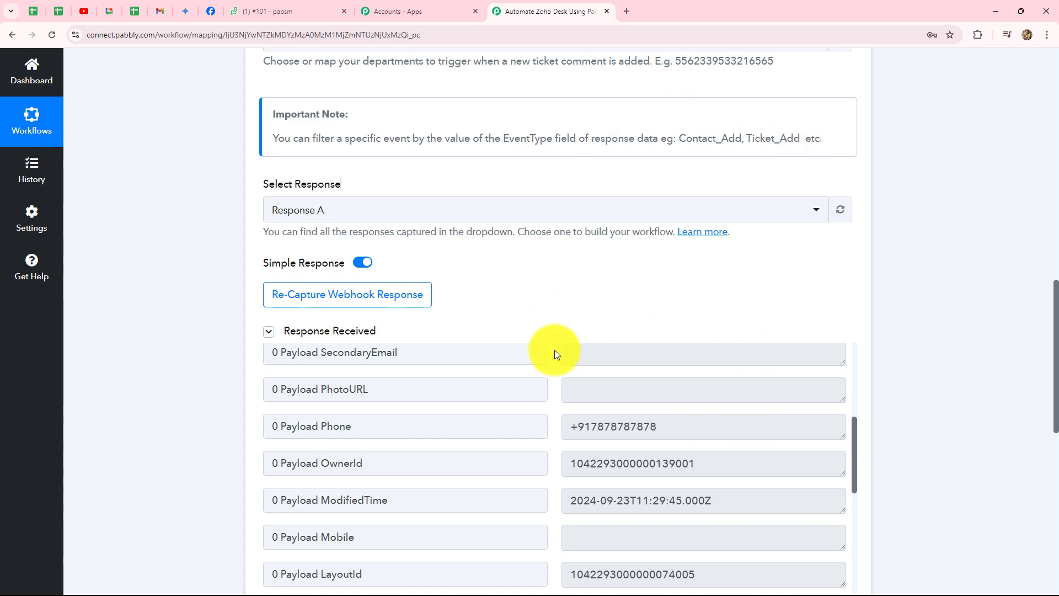
scroll(1016, 439, "down", 3)
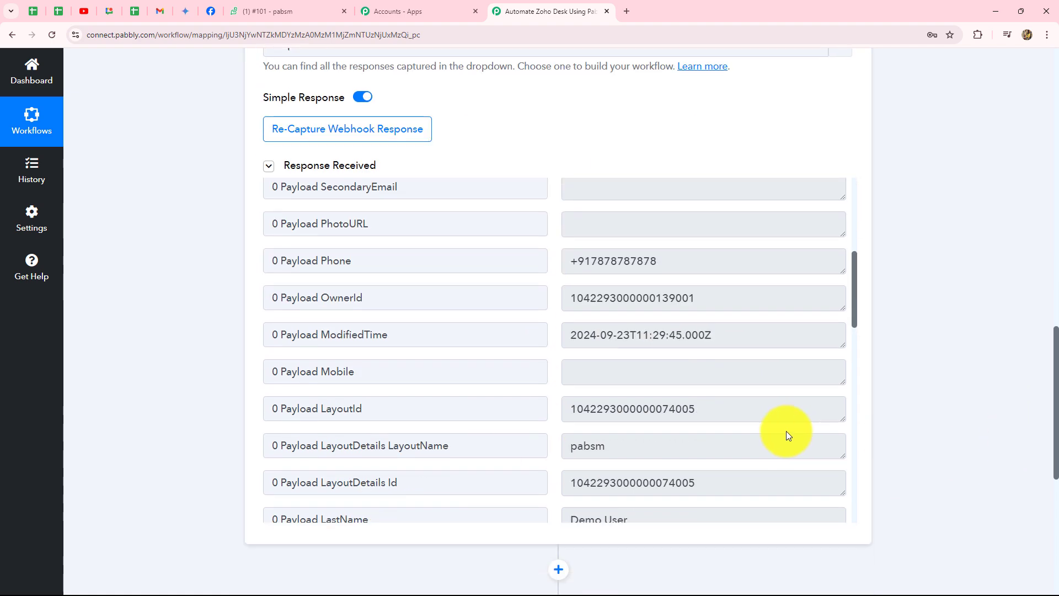
scroll(730, 429, "up", 3)
scroll(1048, 408, "up", 8)
scroll(1047, 416, "up", 7)
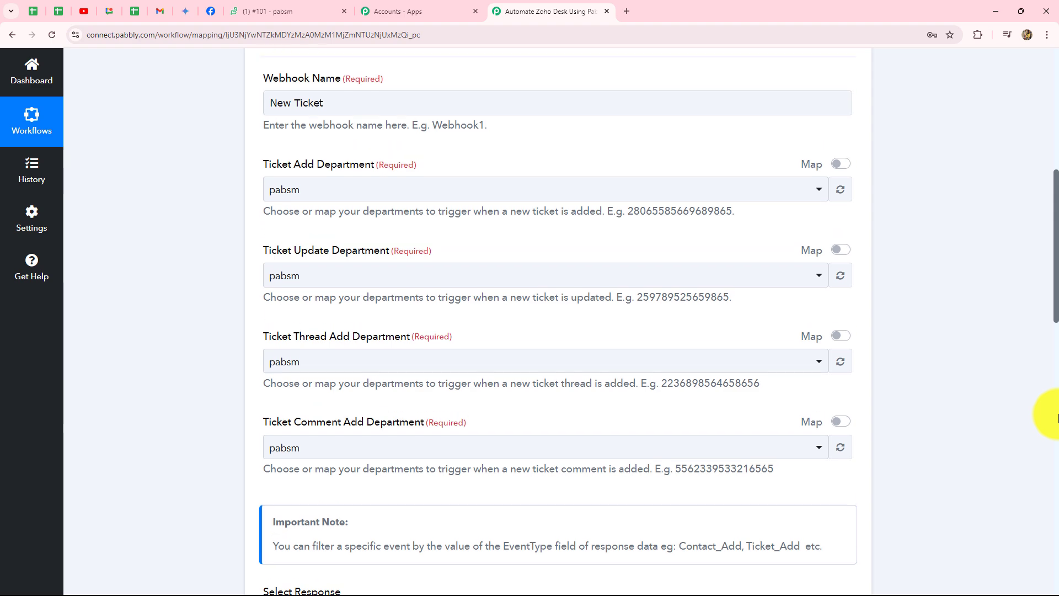
scroll(1031, 416, "down", 3)
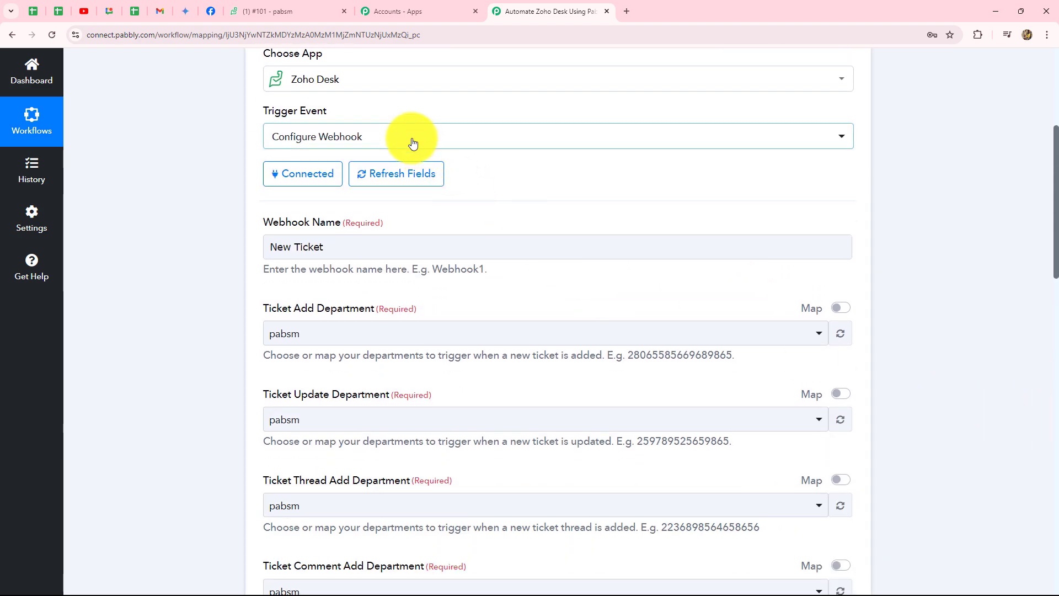
Expand the Trigger Event list to view Configure Webhook and New Customer Feedback
left_click(414, 139)
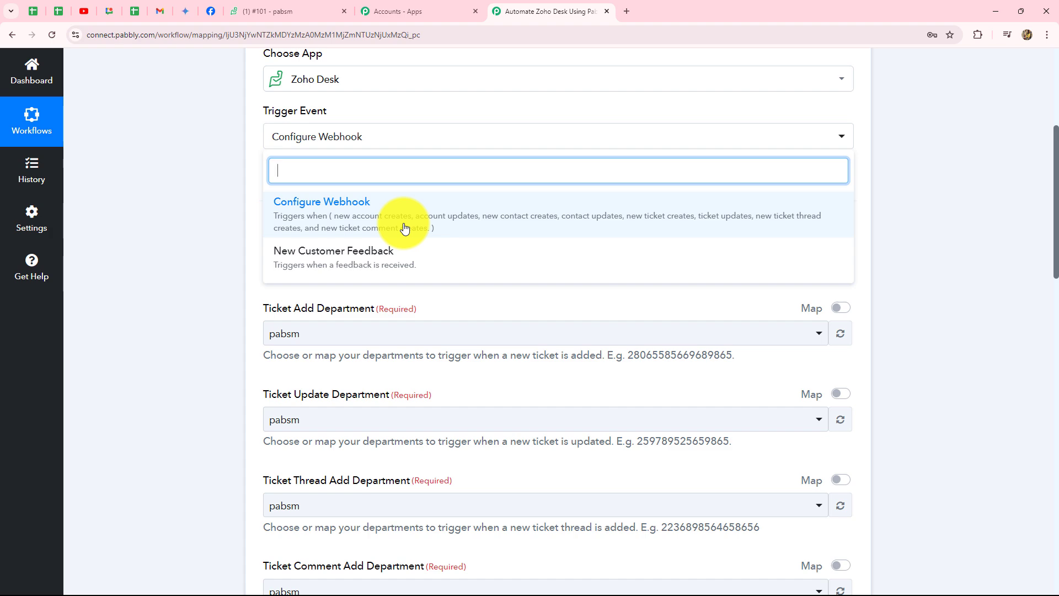
scroll(987, 243, "down", 15)
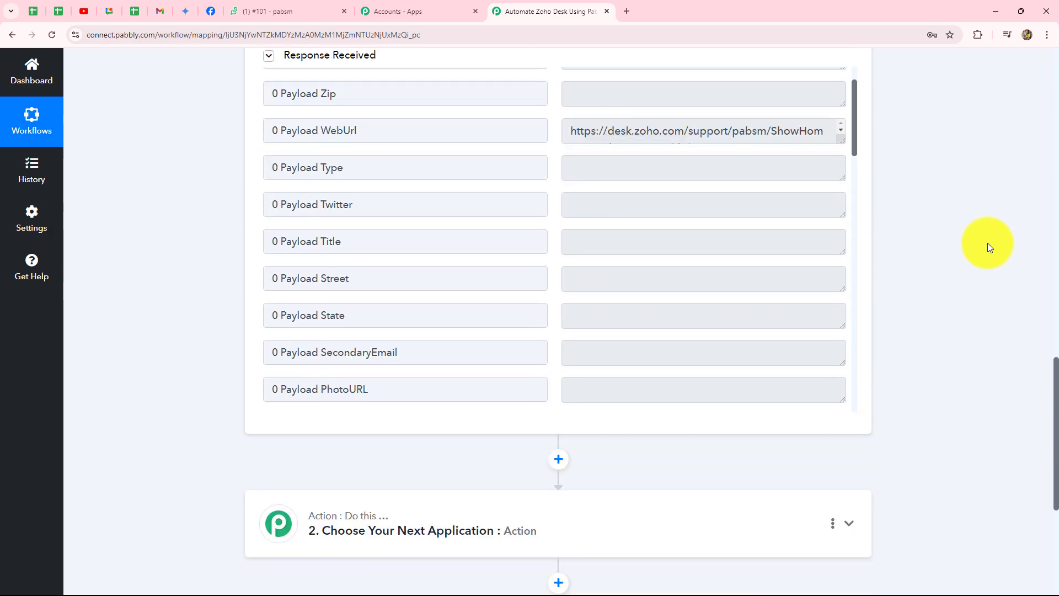
scroll(733, 265, "down", 10)
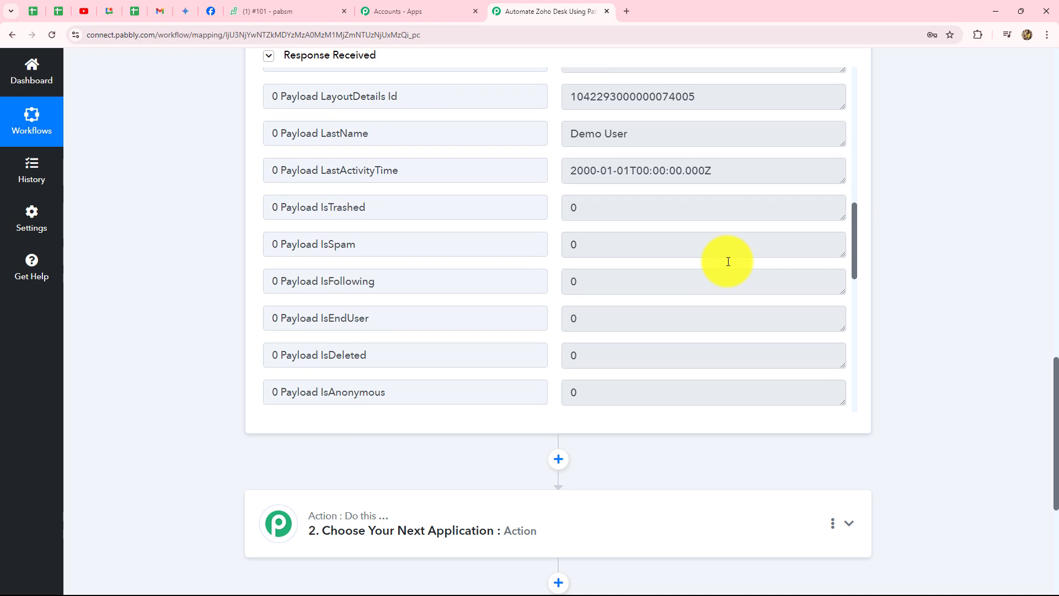
scroll(728, 261, "down", 10)
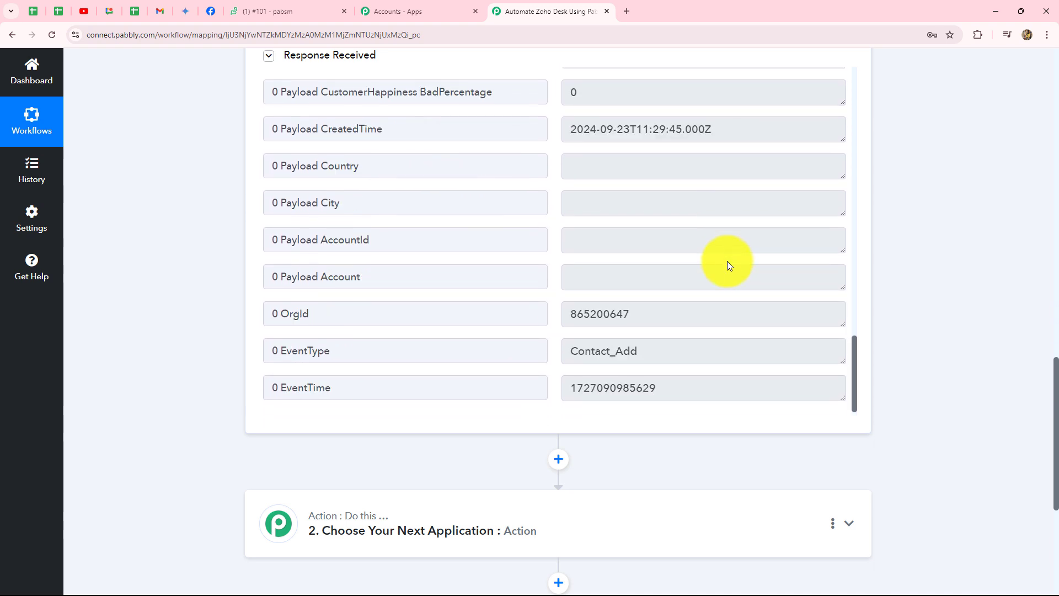
scroll(698, 352, "up", 20)
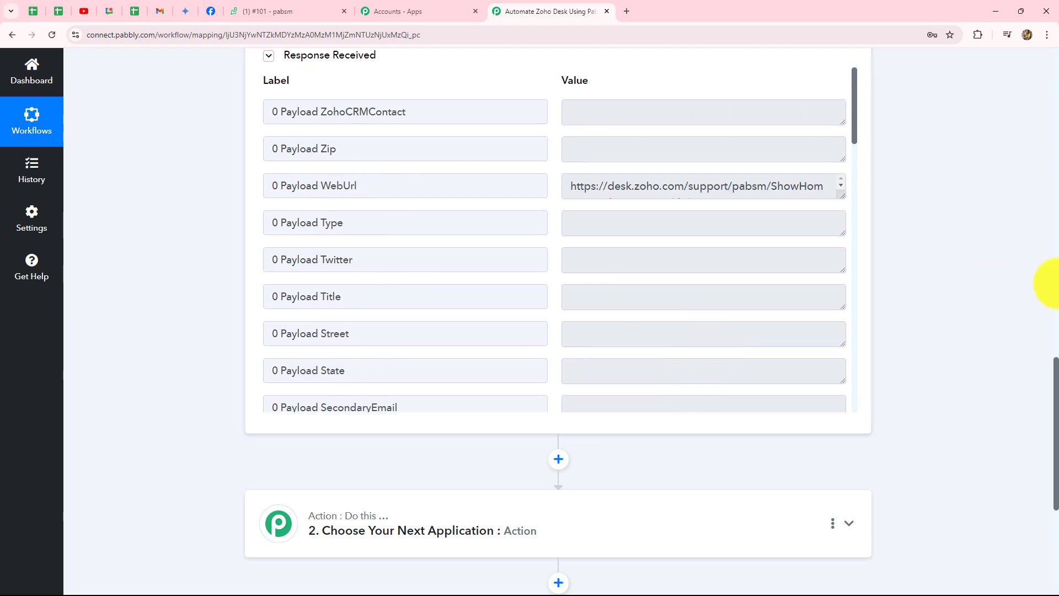
scroll(1047, 284, "down", 5)
scroll(1050, 284, "up", 13)
scroll(1048, 283, "up", 12)
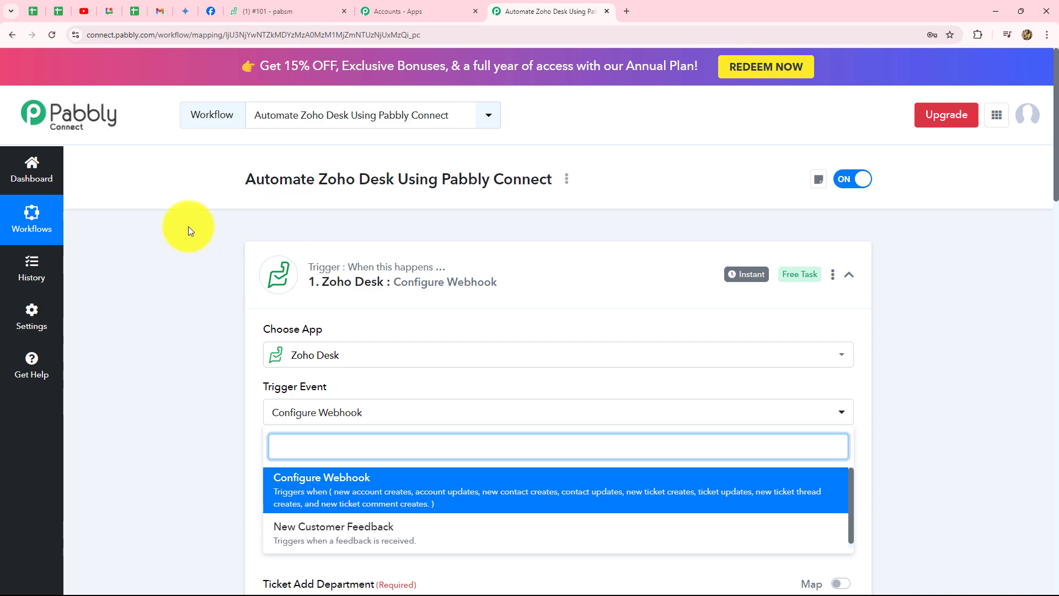
scroll(187, 226, "down", 15)
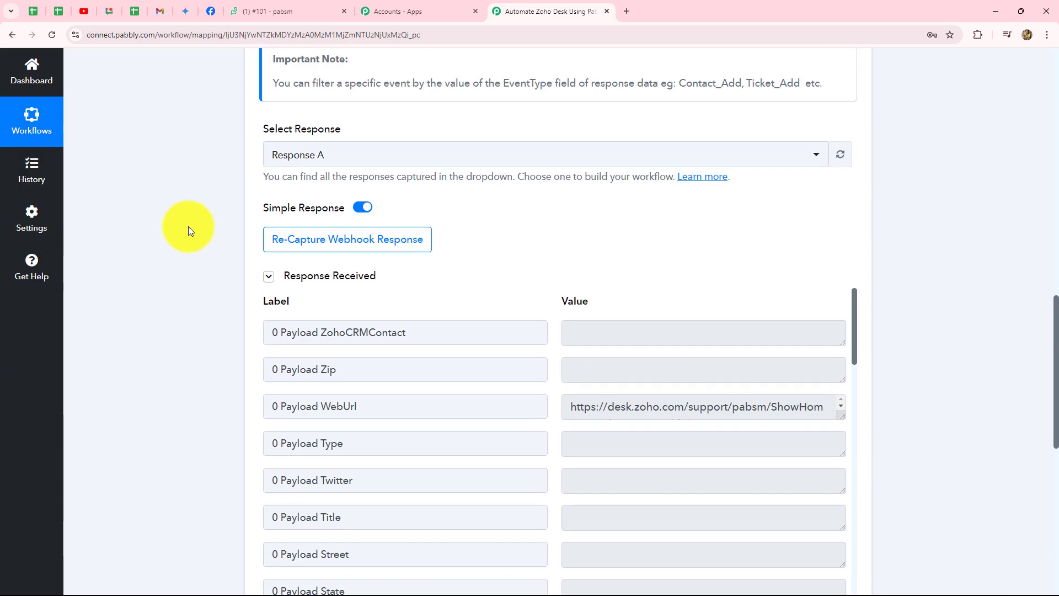
scroll(188, 226, "up", 15)
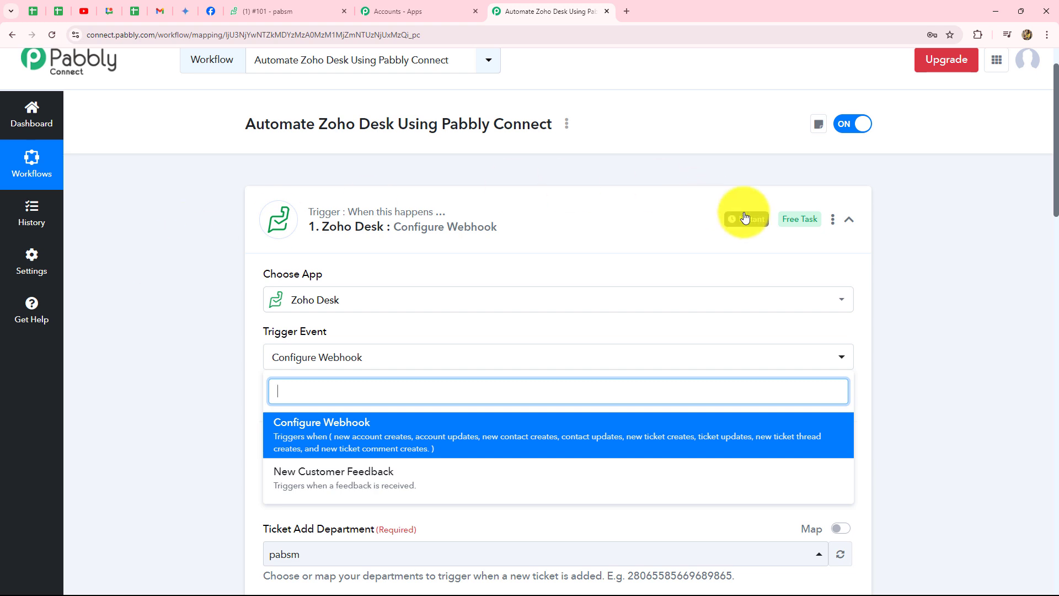
Collapse the Zoho Desk step and expand the Jotform New Response trigger
left_click(852, 223)
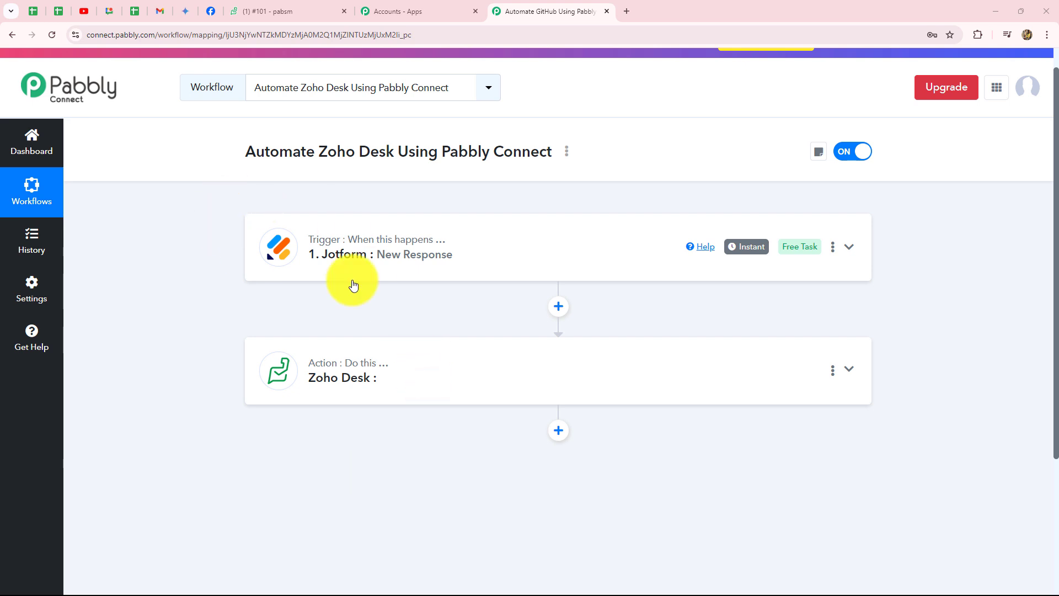
left_click(495, 252)
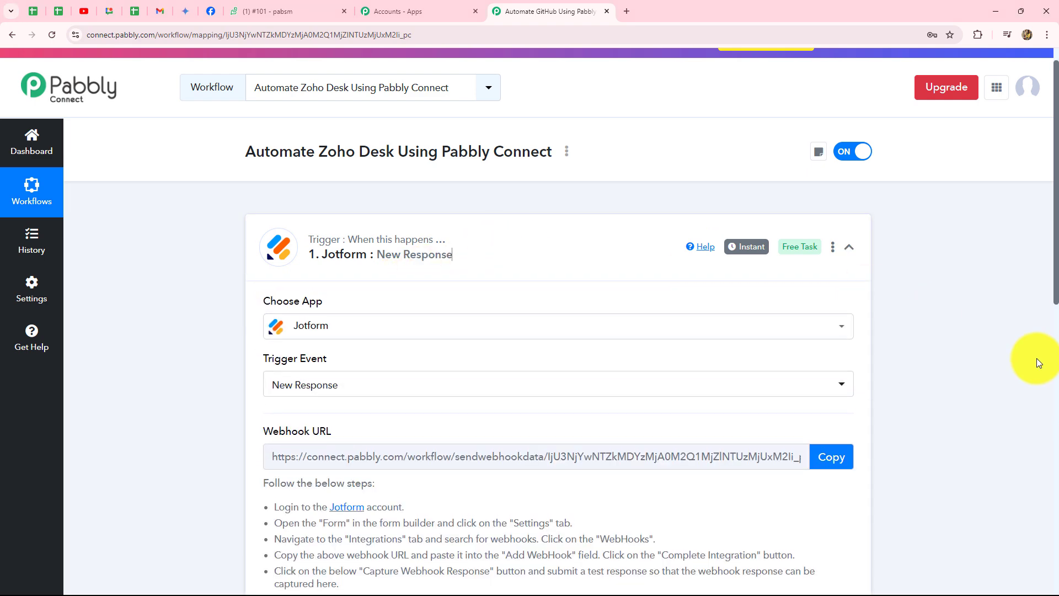
scroll(1036, 364, "down", 10)
scroll(580, 241, "up", 3)
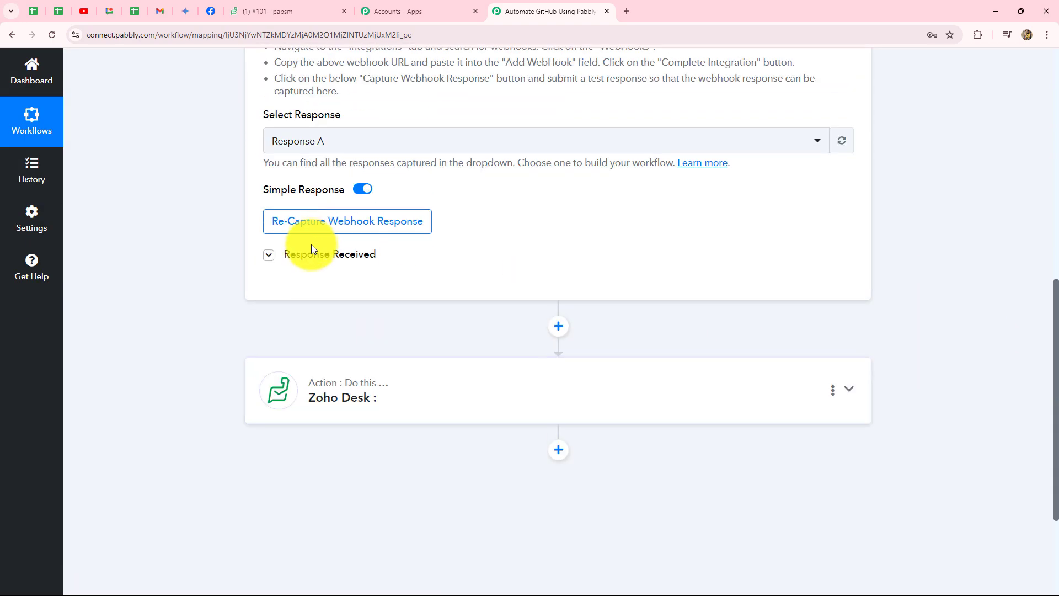
Review the captured response fields, reading the full Q17 Description value
left_click(312, 253)
scroll(917, 354, "down", 4)
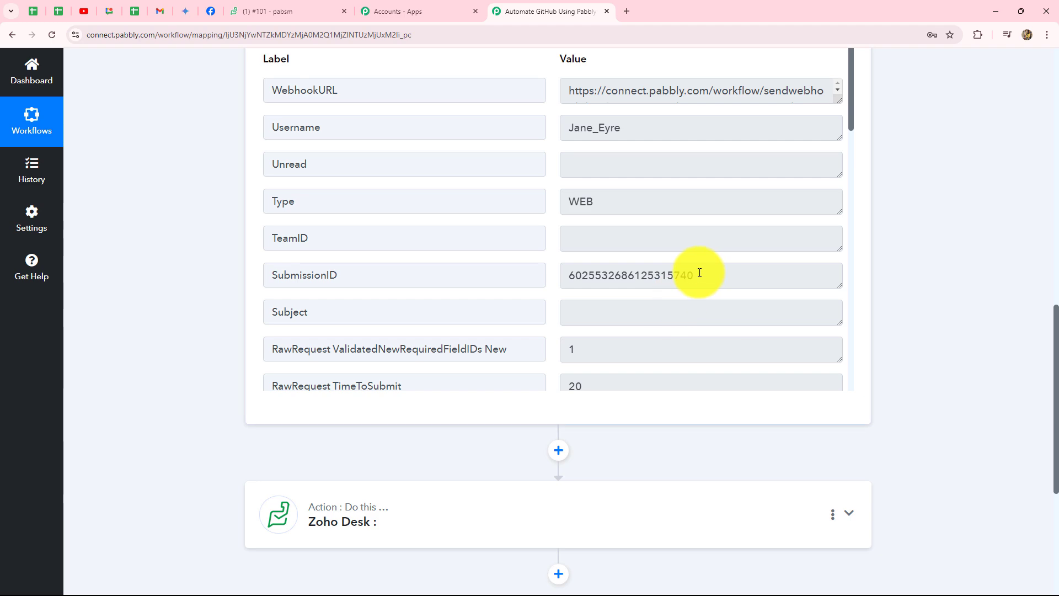
scroll(697, 272, "down", 8)
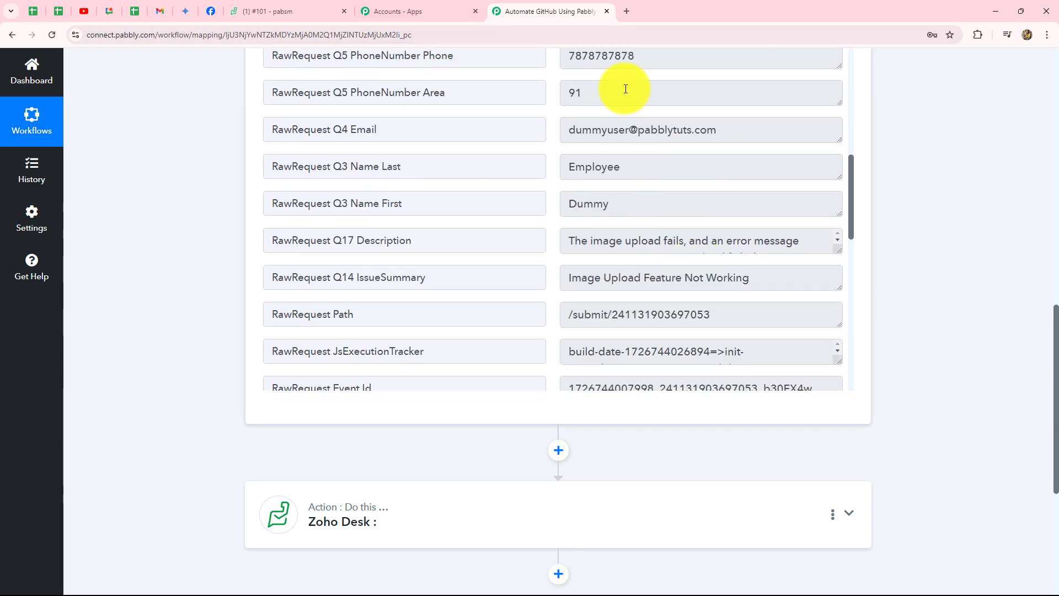
scroll(667, 301, "down", 8)
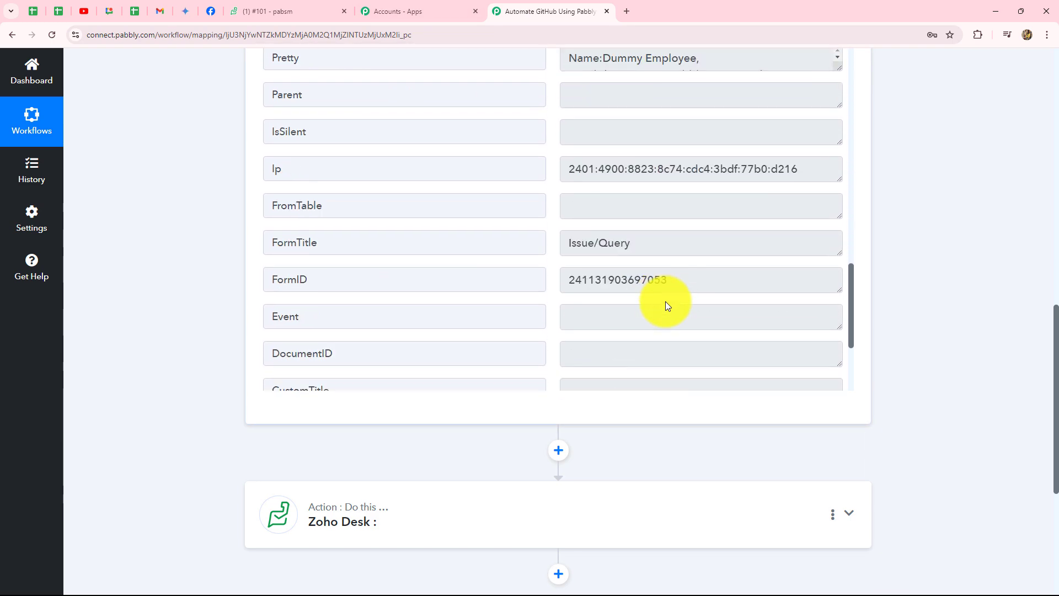
scroll(665, 301, "down", 4)
scroll(665, 301, "up", 10)
left_click(587, 290)
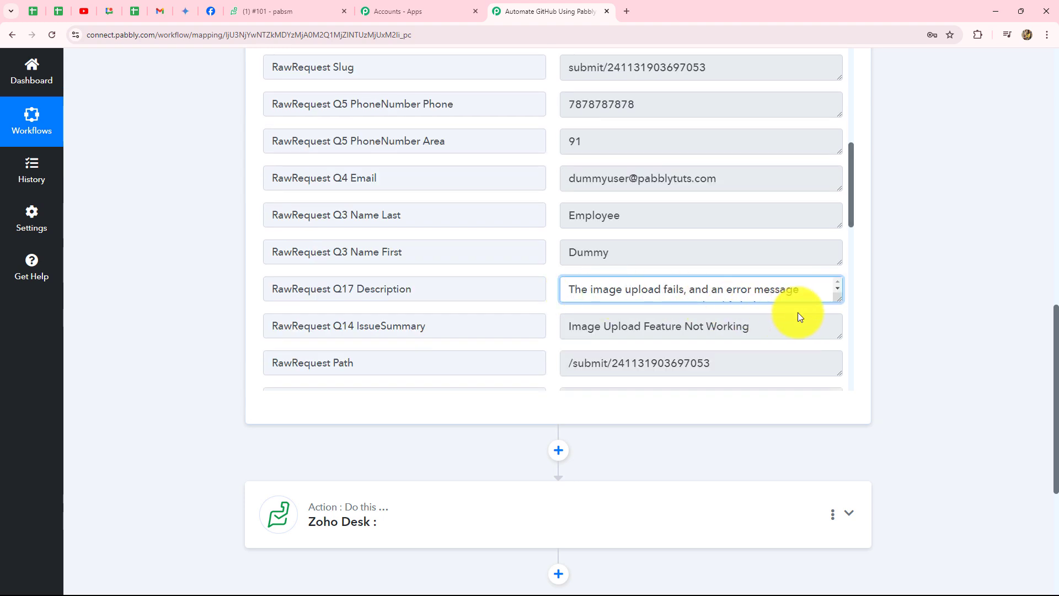
left_click_drag(563, 289, 806, 302)
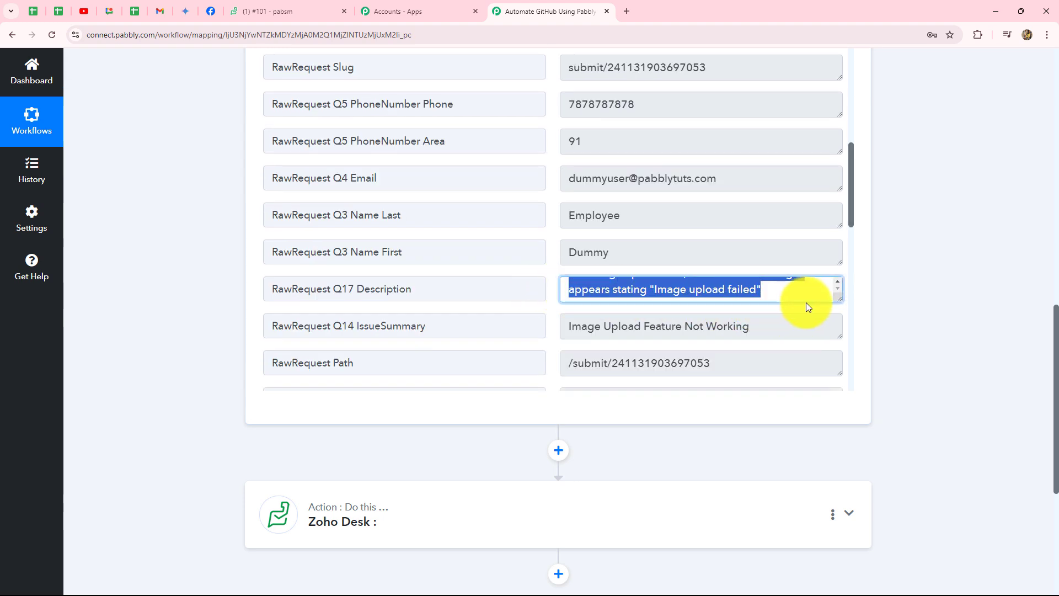
scroll(964, 300, "down", 4)
scroll(954, 313, "down", 1)
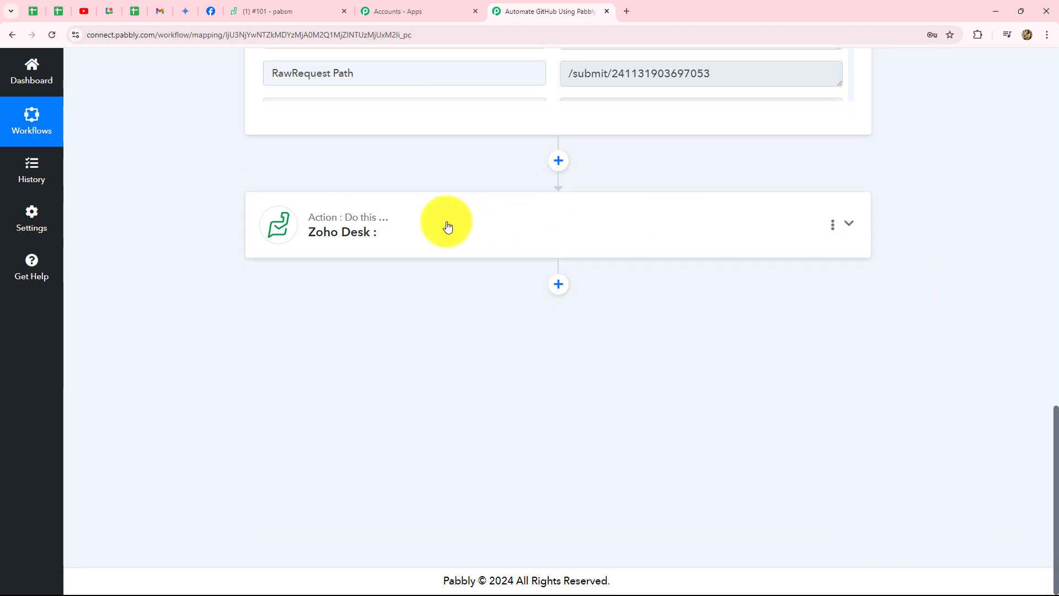
Expand the Zoho Desk action and choose Create New Ticket as its action event
left_click(448, 226)
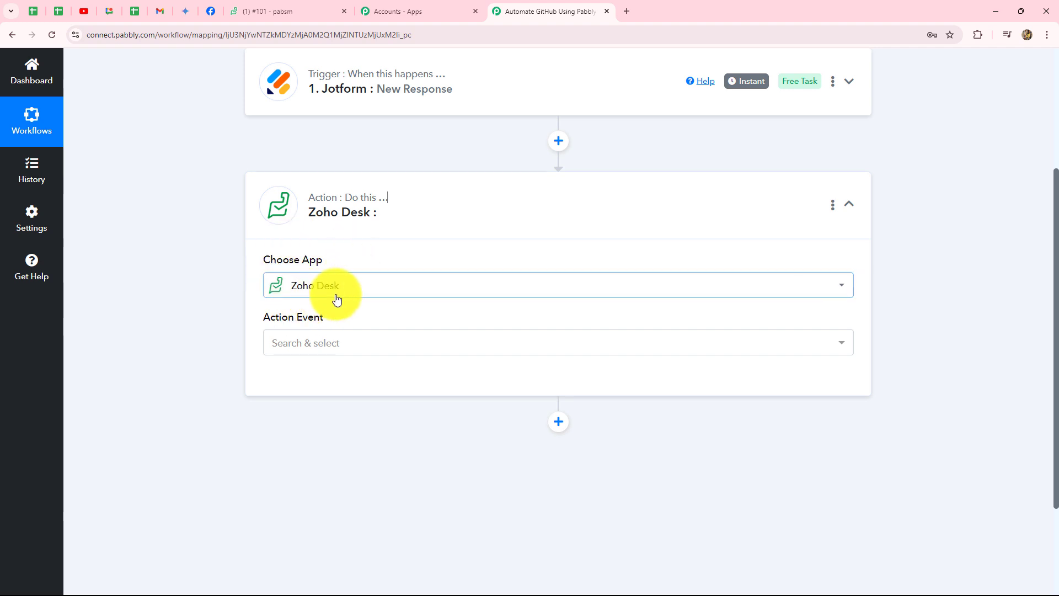
scroll(336, 299, "down", 2)
left_click(326, 206)
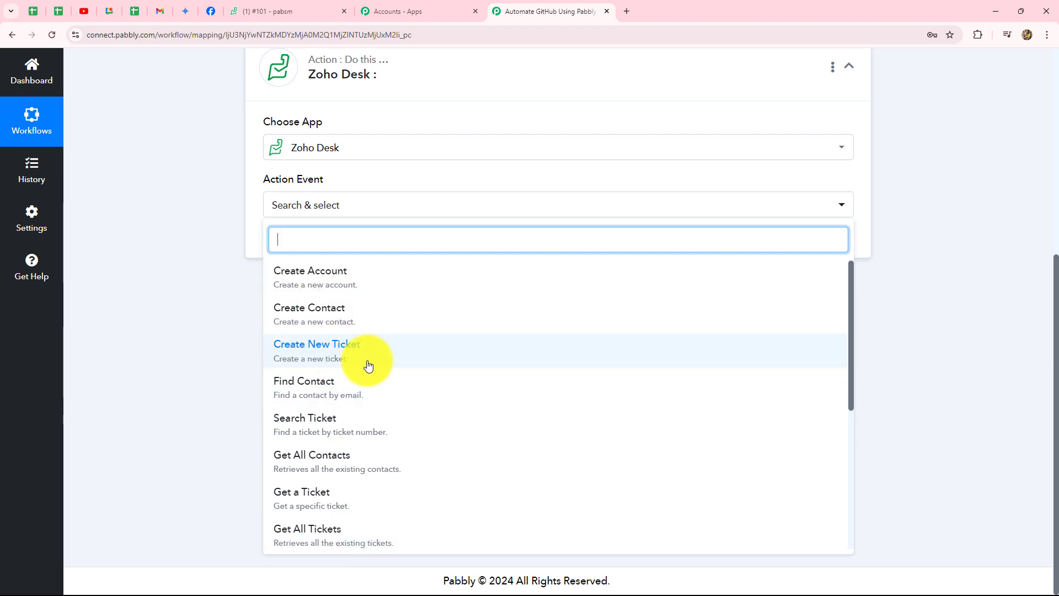
scroll(369, 366, "down", 4)
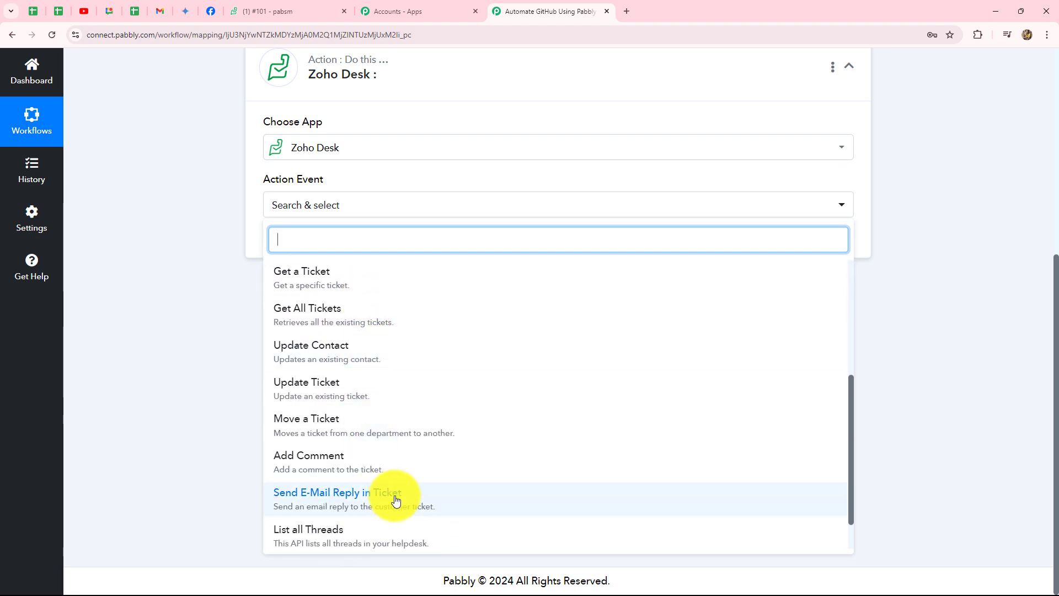
scroll(398, 499, "down", 1)
scroll(397, 499, "up", 5)
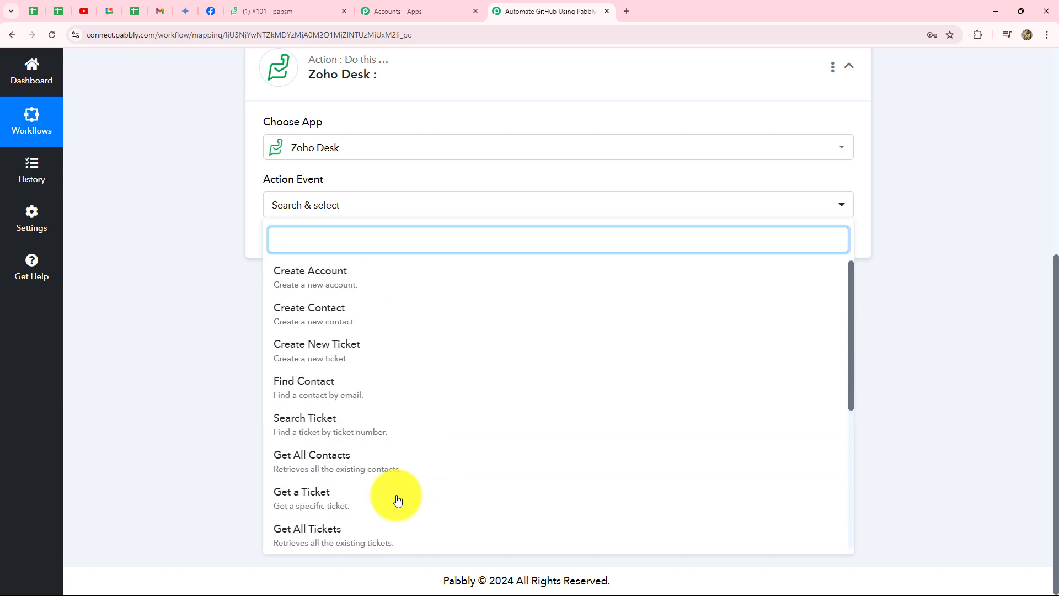
left_click(351, 359)
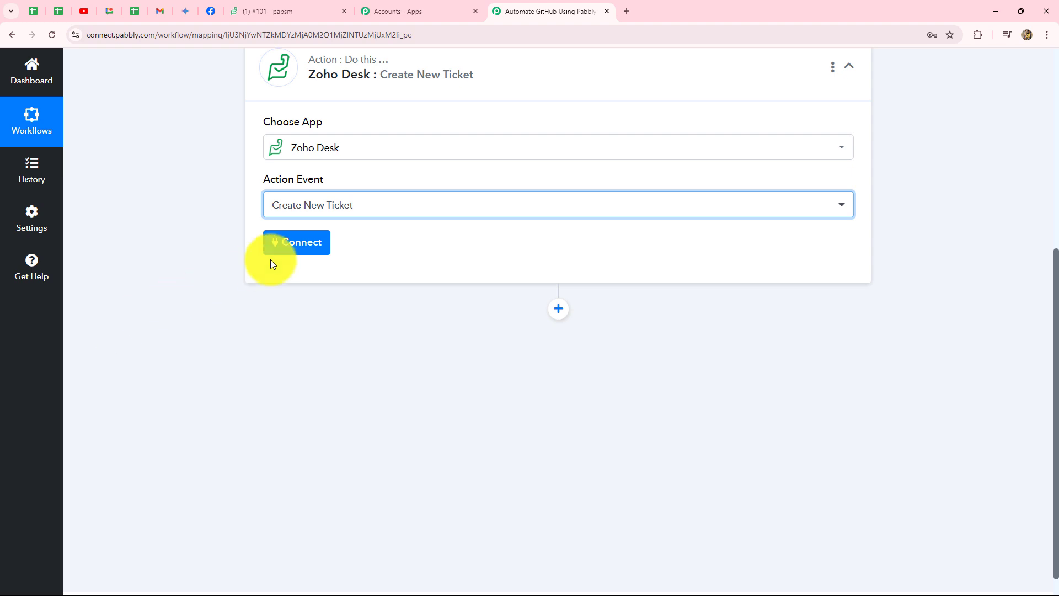
Connect the action through the existing Zoho Desk #1 connection and save
left_click(298, 243)
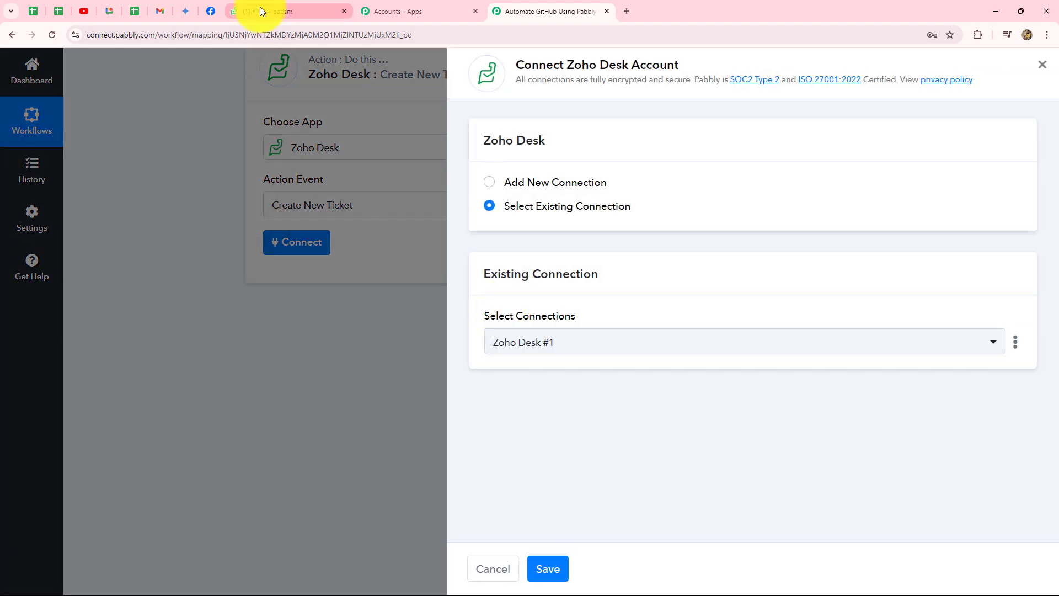
left_click(488, 183)
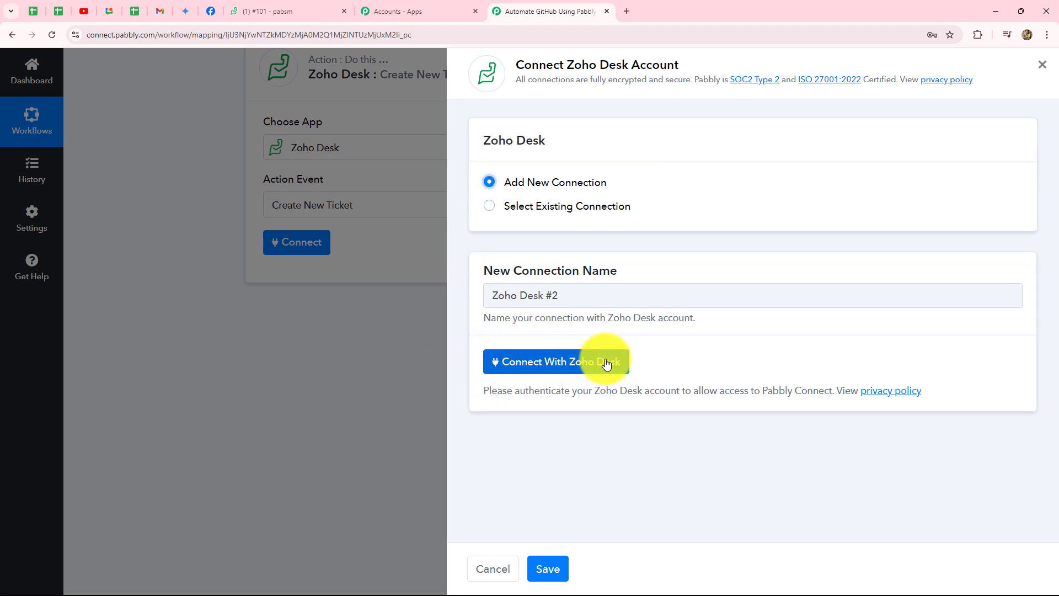
left_click(489, 206)
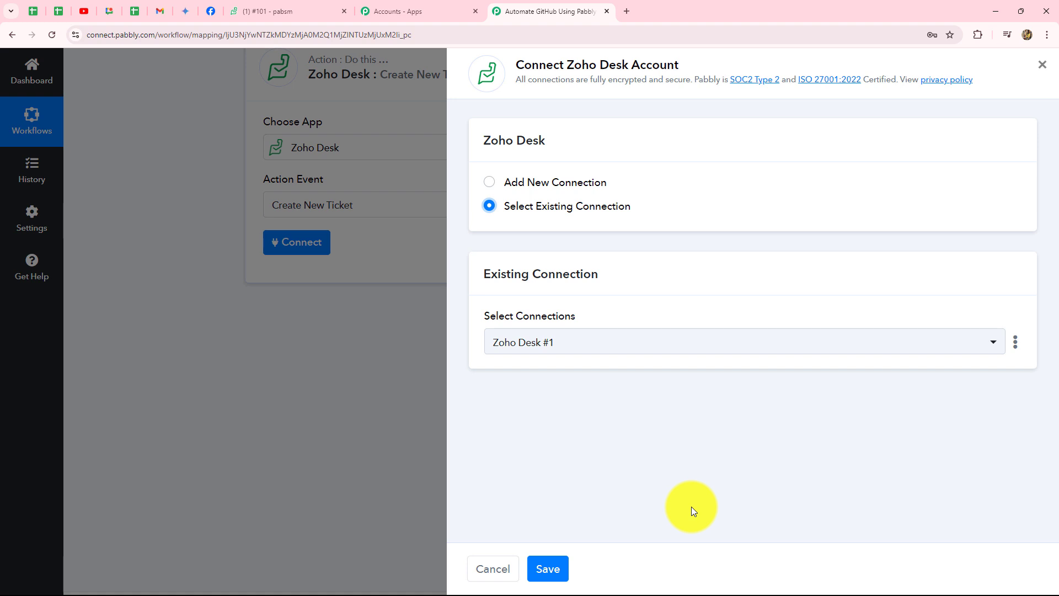
left_click(549, 571)
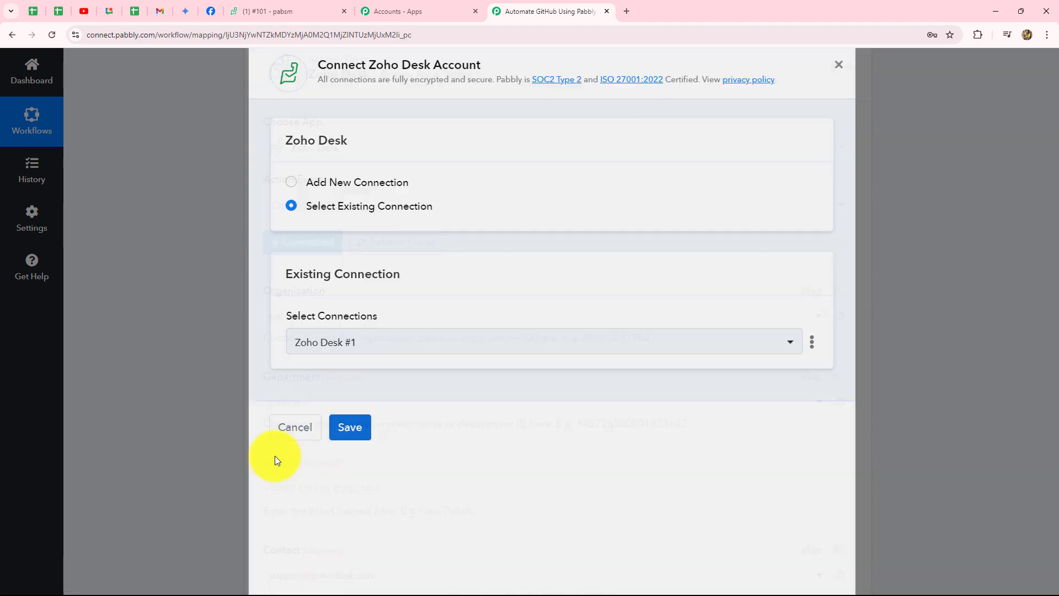
scroll(276, 456, "down", 15)
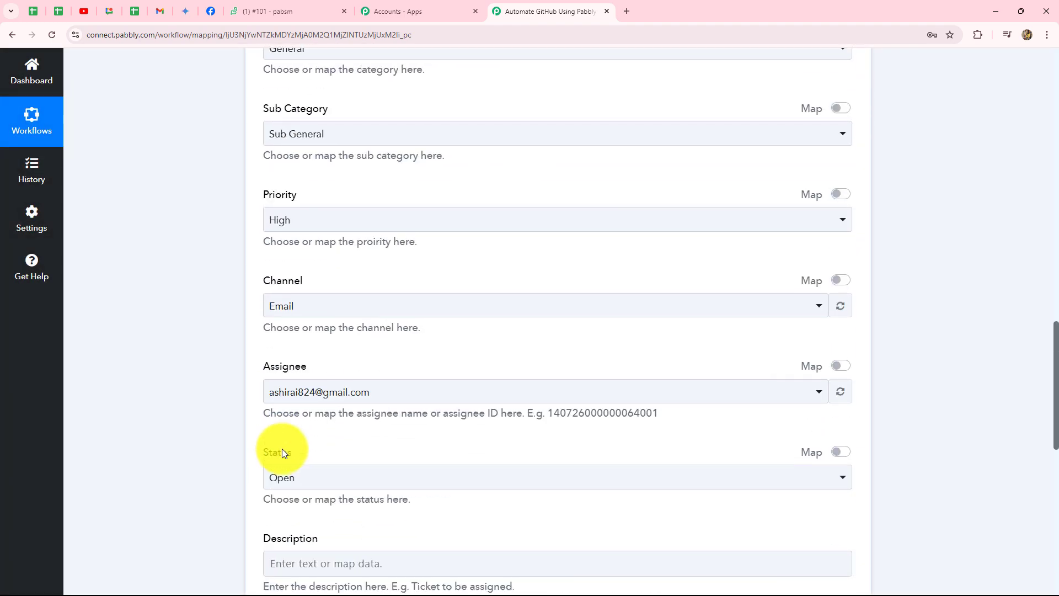
Keep pabsm as both the ticket organization and department
scroll(282, 450, "up", 5)
scroll(284, 453, "up", 8)
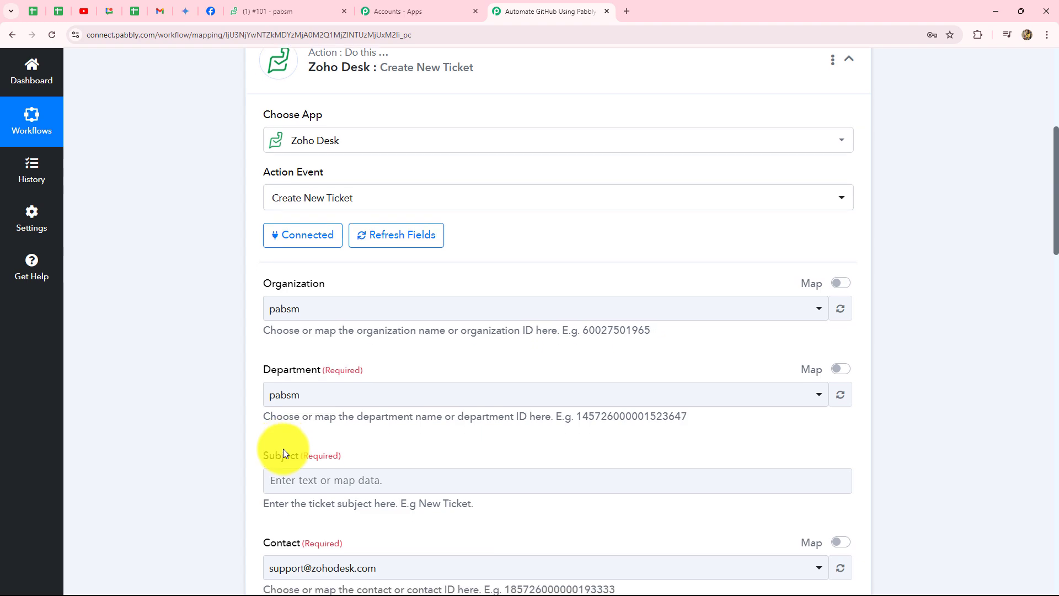
scroll(306, 301, "up", 2)
left_click(279, 259)
left_click(198, 291)
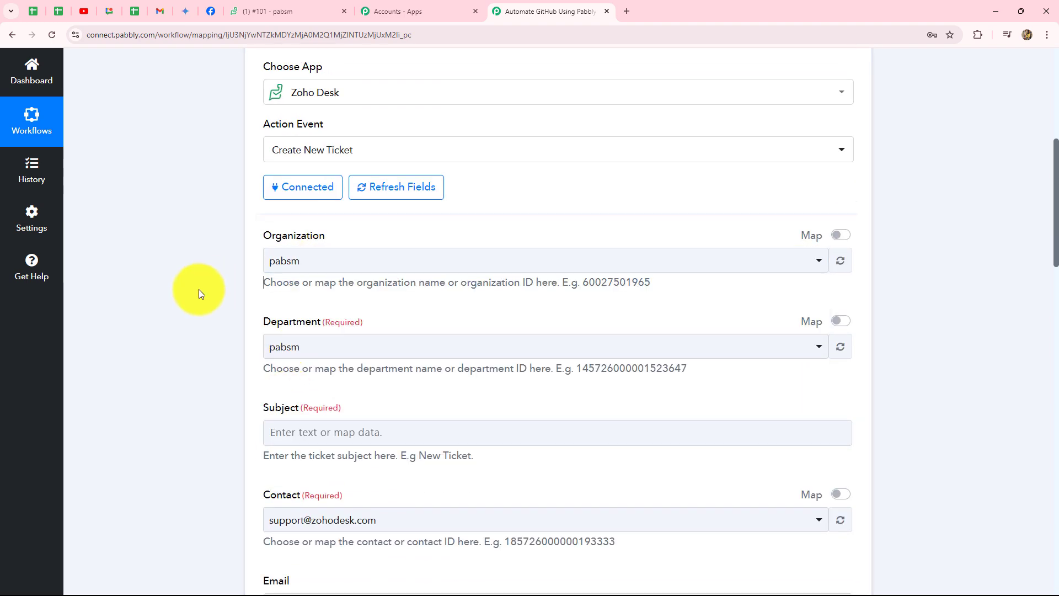
scroll(332, 260, "down", 2)
left_click(325, 243)
left_click(236, 268)
scroll(243, 254, "down", 2)
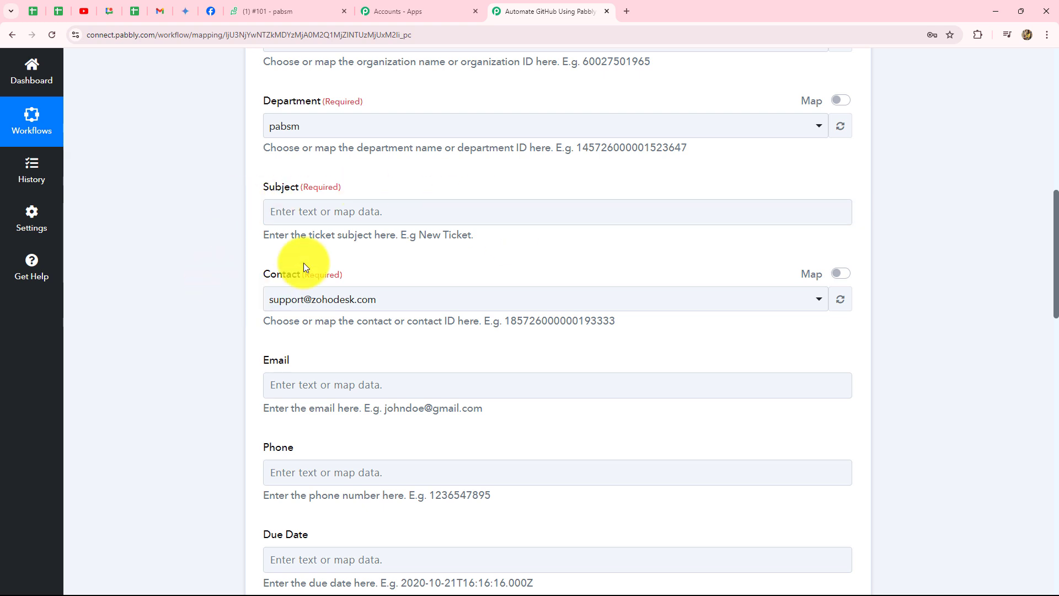
Map Subject to RawRequest Q14 IssueSummary, deleting the duplicate token
left_click(346, 213)
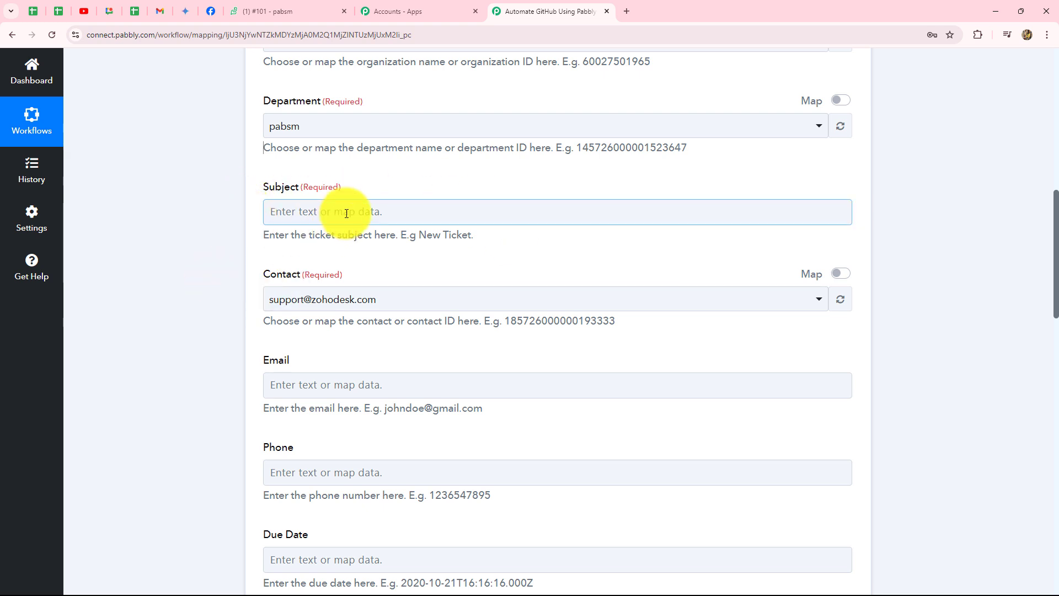
left_click(347, 213)
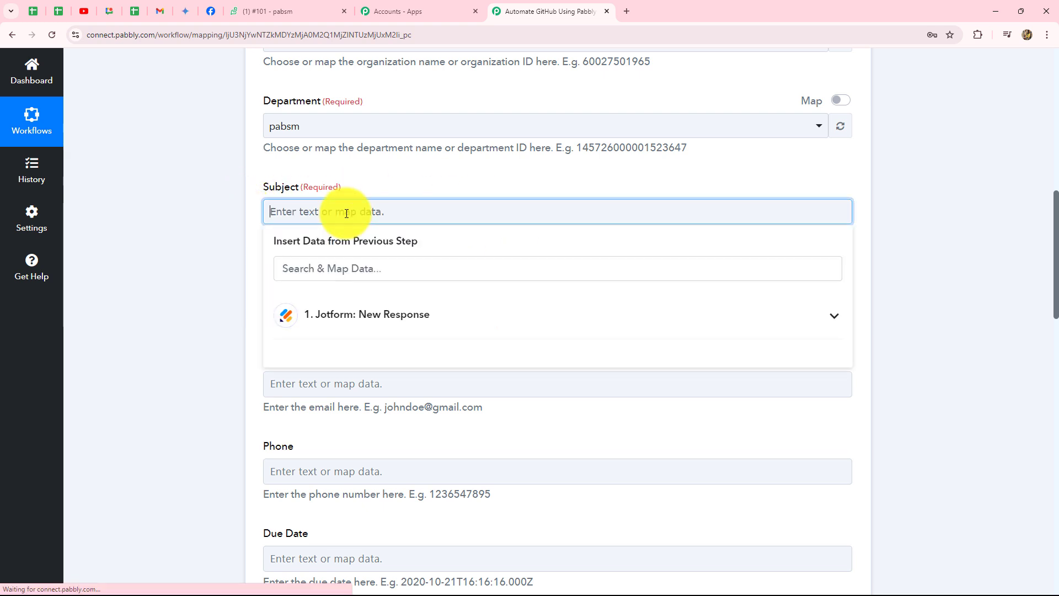
left_click(352, 322)
left_click(362, 322)
left_click(374, 322)
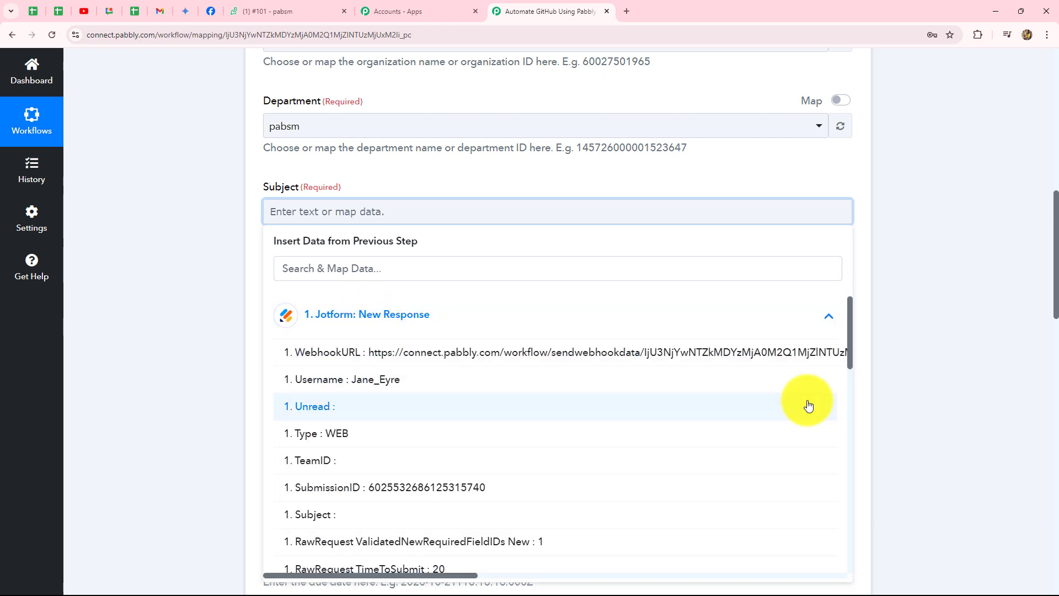
scroll(643, 439, "down", 5)
scroll(643, 441, "down", 2)
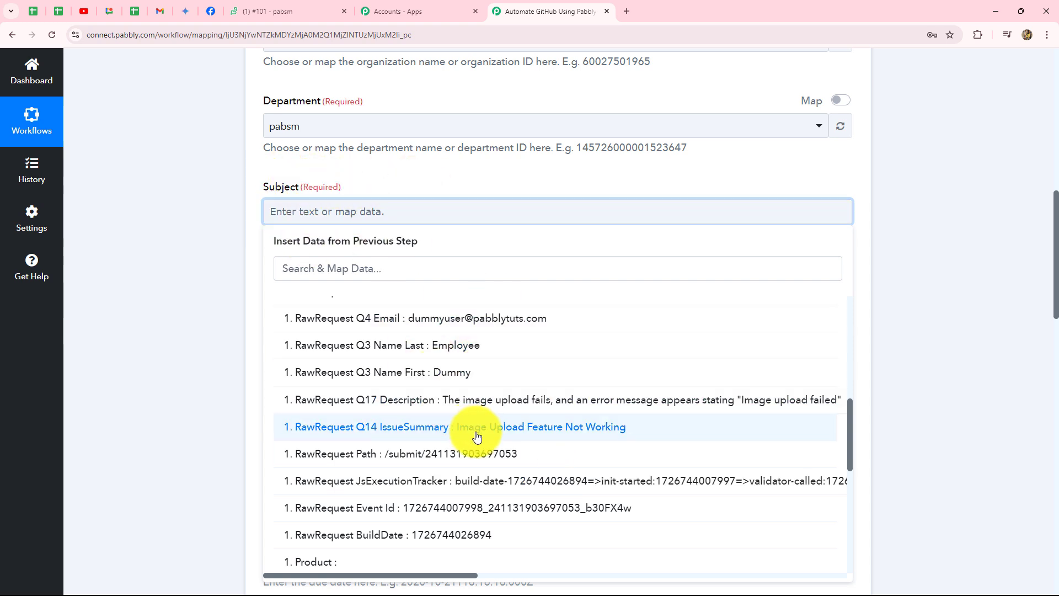
double_click(508, 429)
left_click(1019, 336)
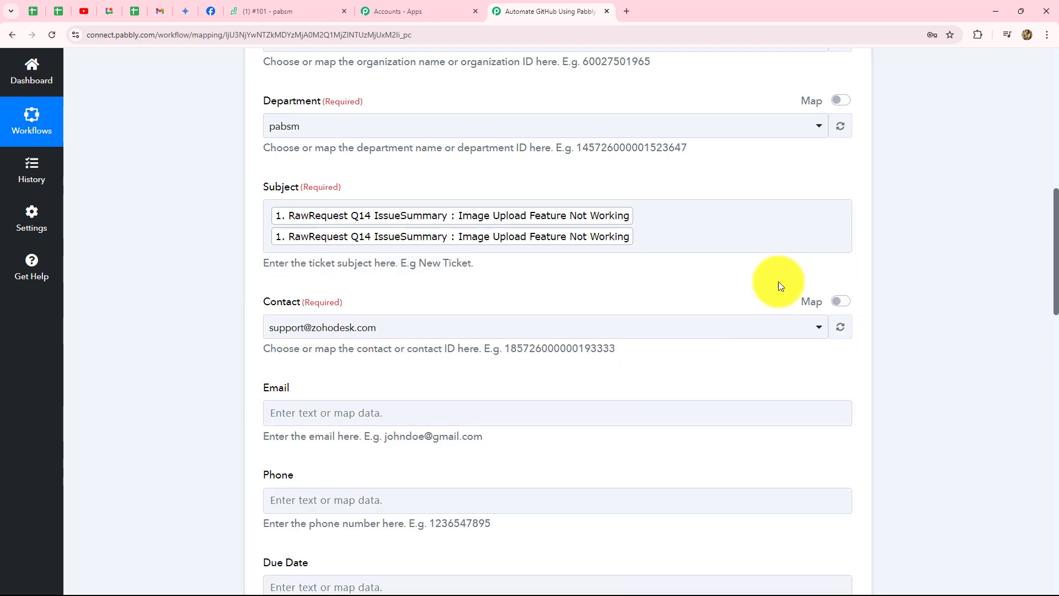
left_click(686, 232)
key("BackSpace")
left_click(226, 253)
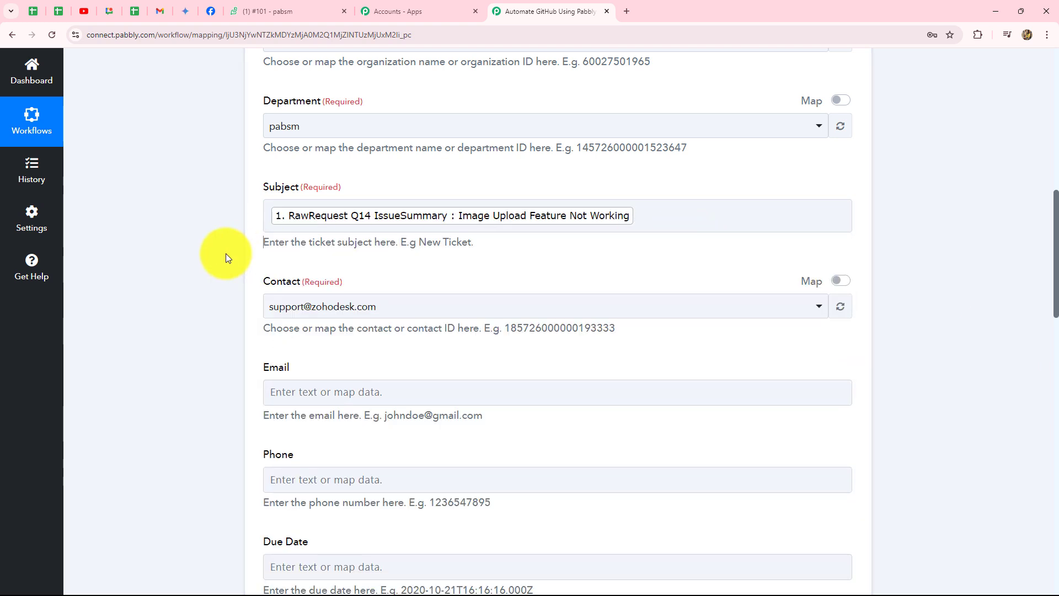
scroll(226, 257, "down", 5)
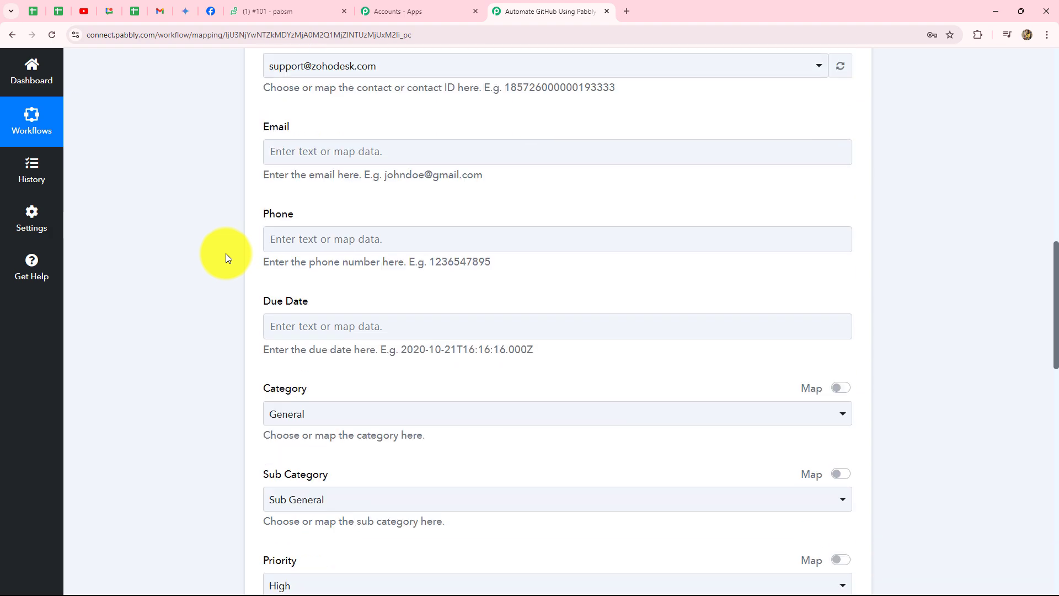
scroll(226, 257, "up", 4)
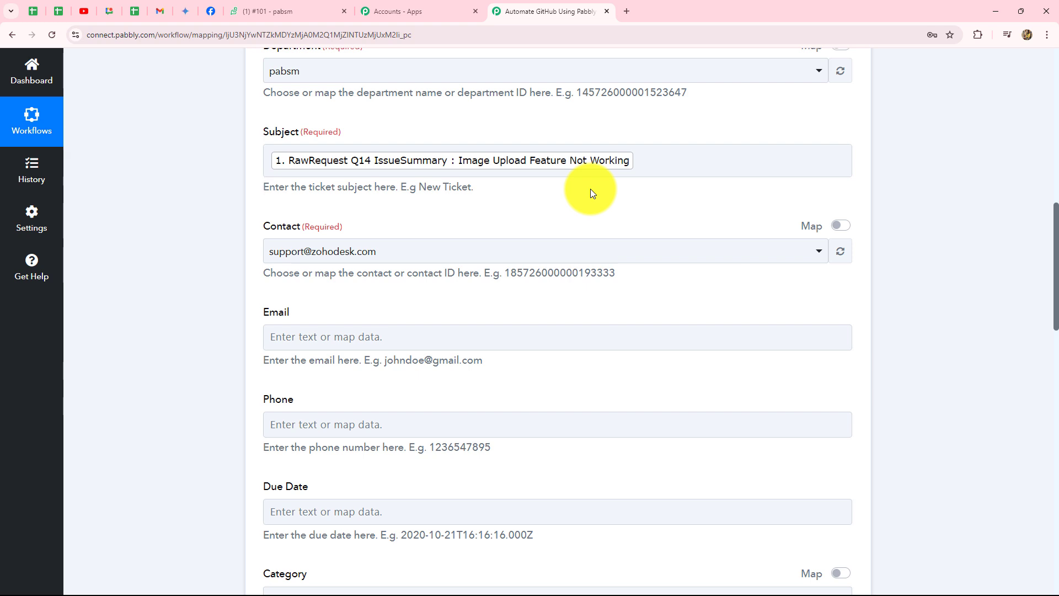
scroll(590, 191, "down", 3)
Map the ticket Email to the Jotform Q4 Email answer
left_click(404, 177)
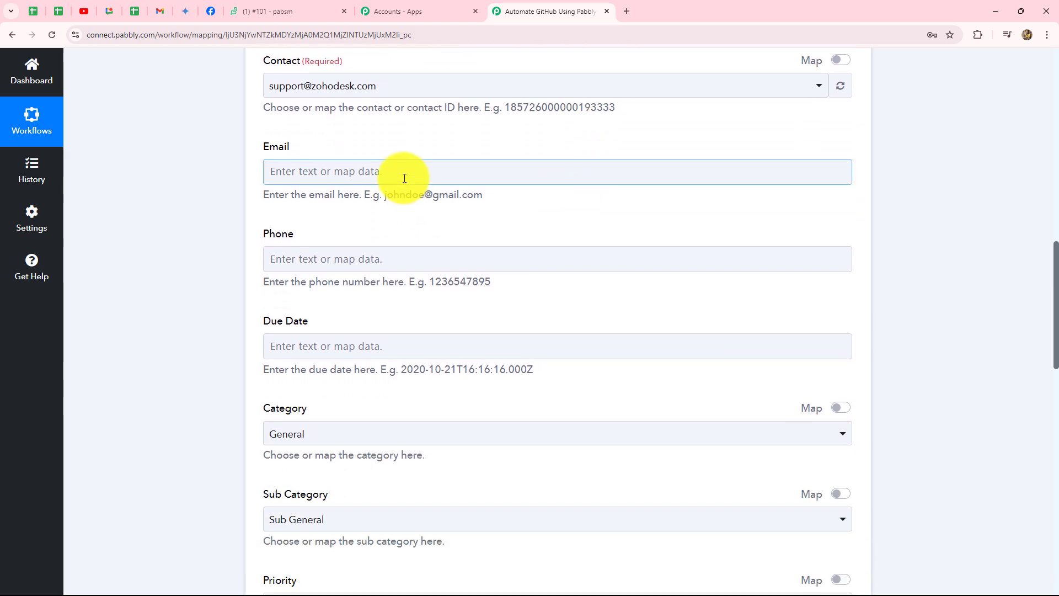
left_click(375, 266)
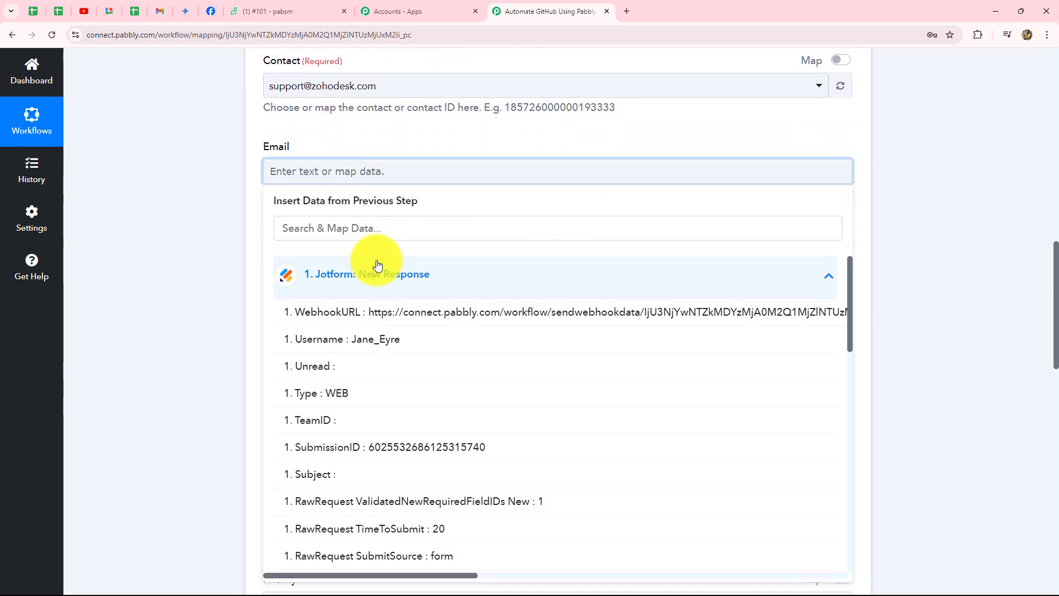
left_click(374, 230)
type("ema")
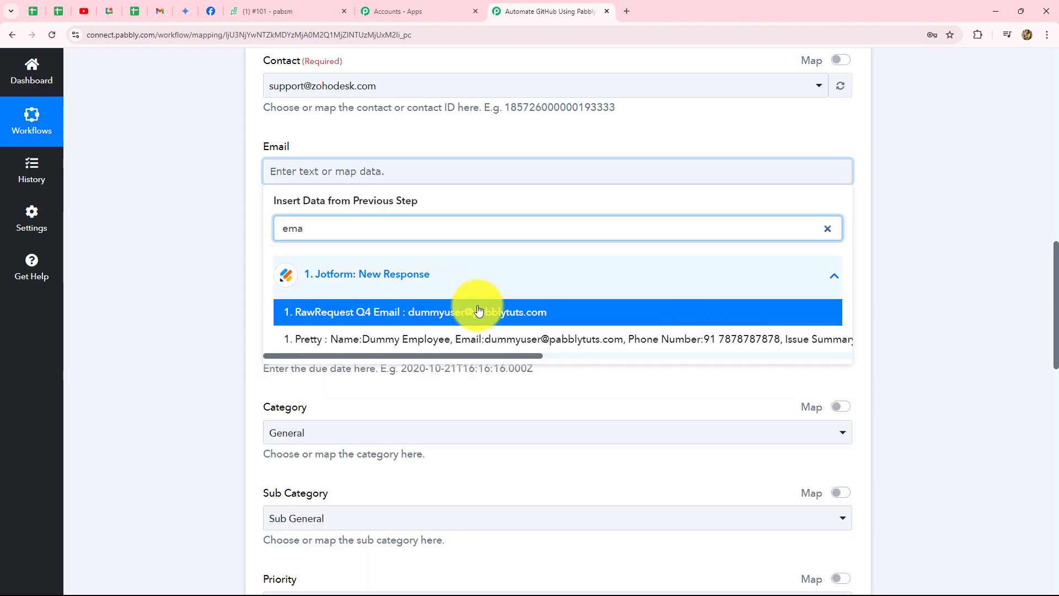
left_click(480, 310)
left_click(185, 248)
Map the ticket Phone to the Q5 PhoneNumber Phone answer
scroll(185, 249, "down", 3)
left_click(284, 104)
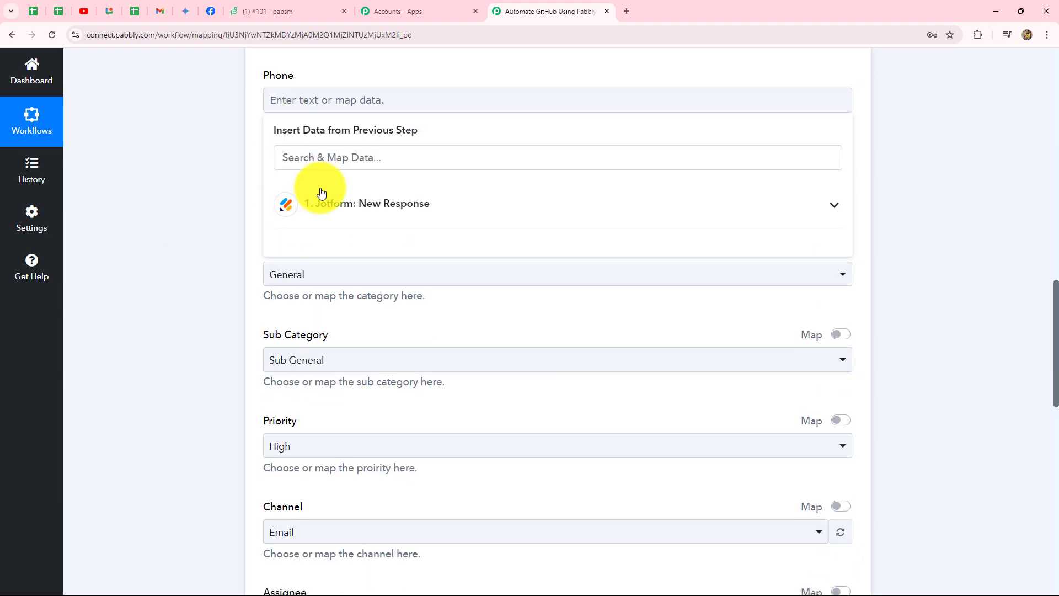
left_click(331, 187)
left_click(331, 159)
type("p")
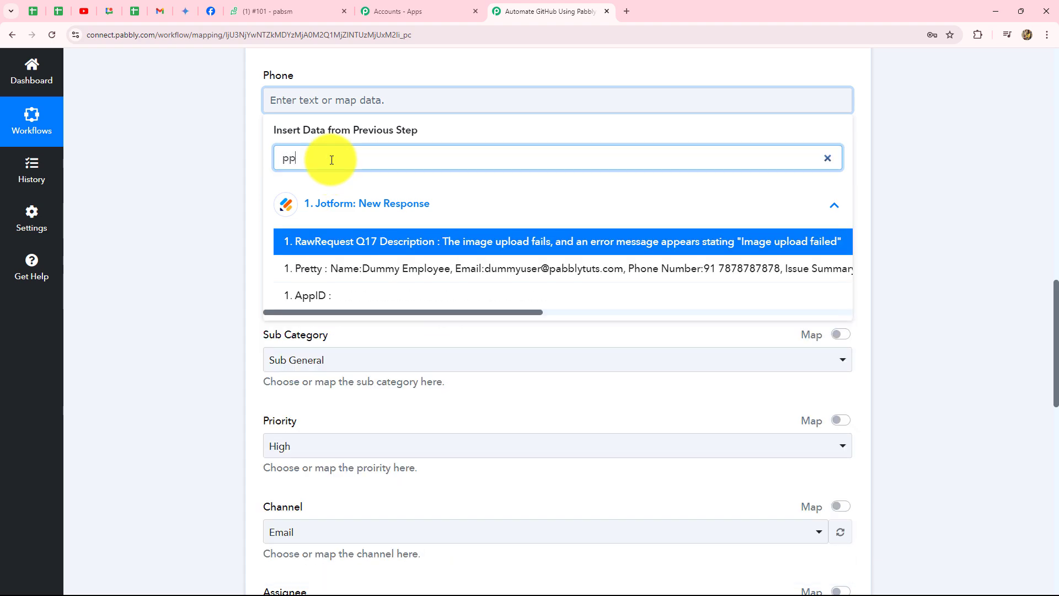
type("ho")
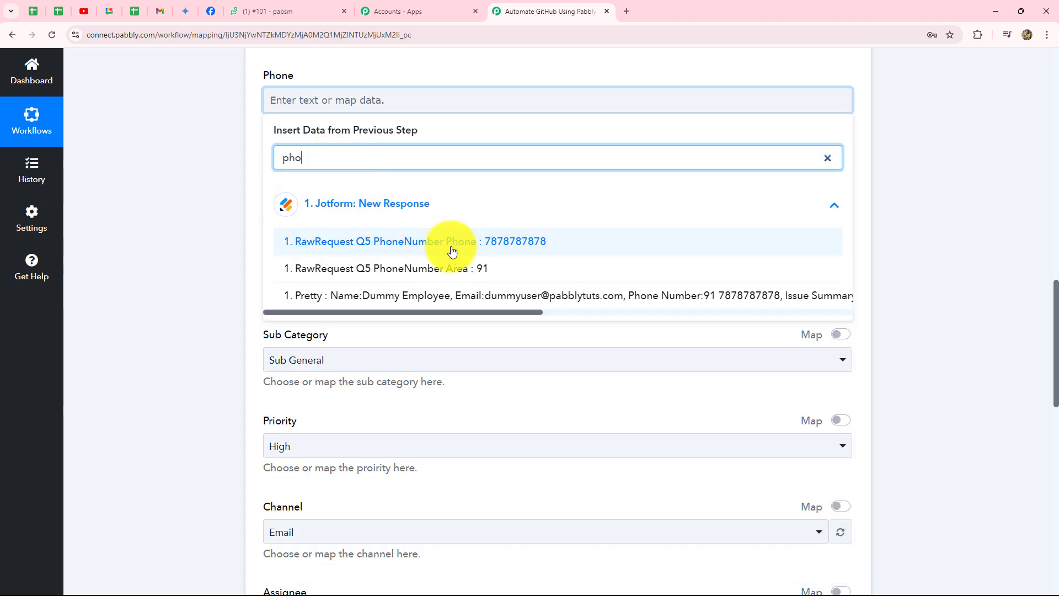
left_click(436, 243)
Keep the ticket category as General
scroll(213, 238, "down", 2)
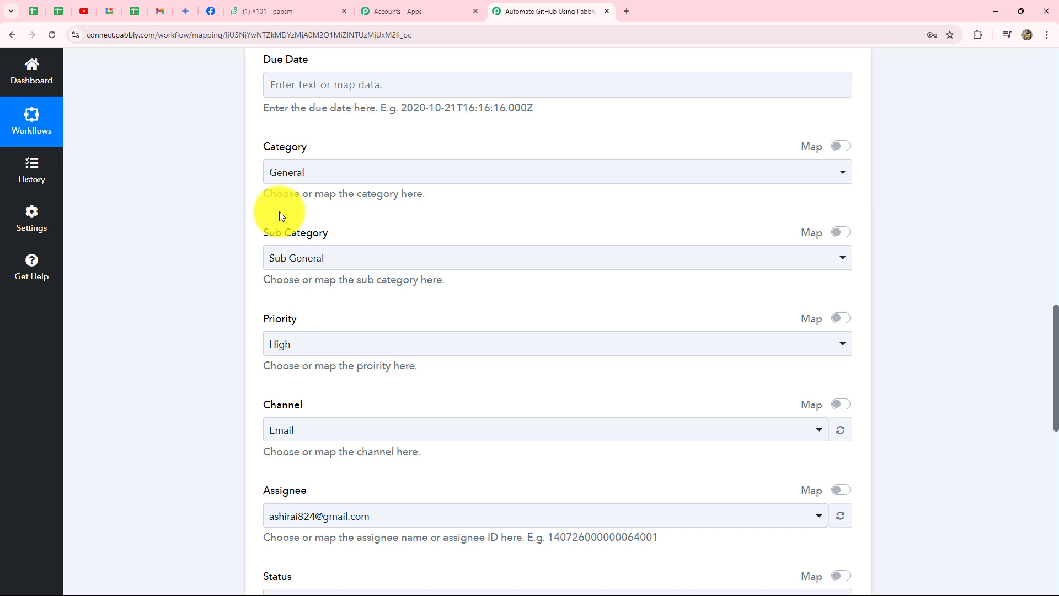
scroll(362, 178, "down", 1)
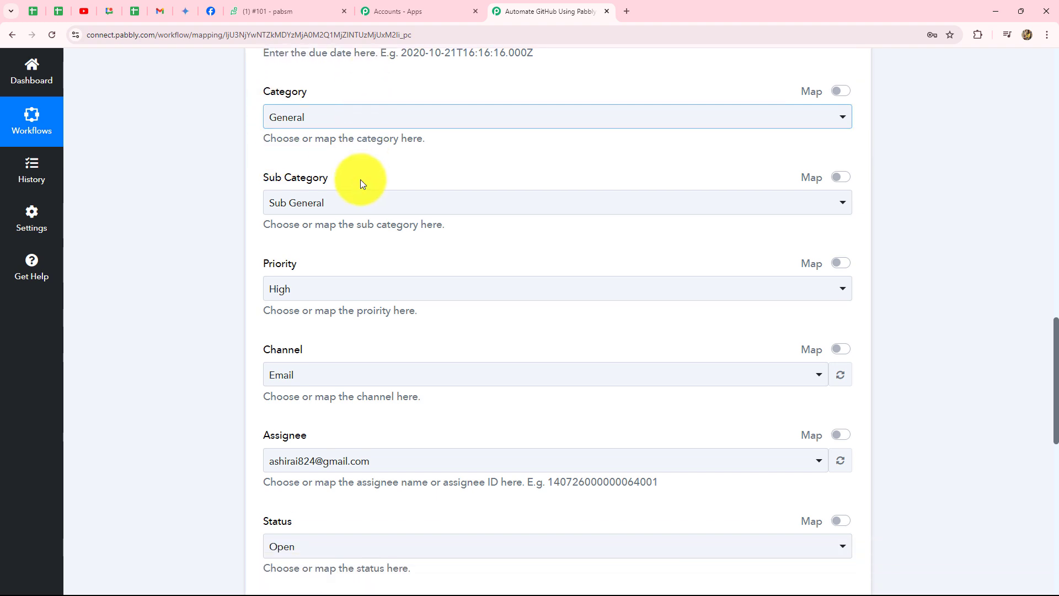
scroll(359, 182, "up", 2)
left_click_drag(388, 183, 560, 184)
left_click(323, 257)
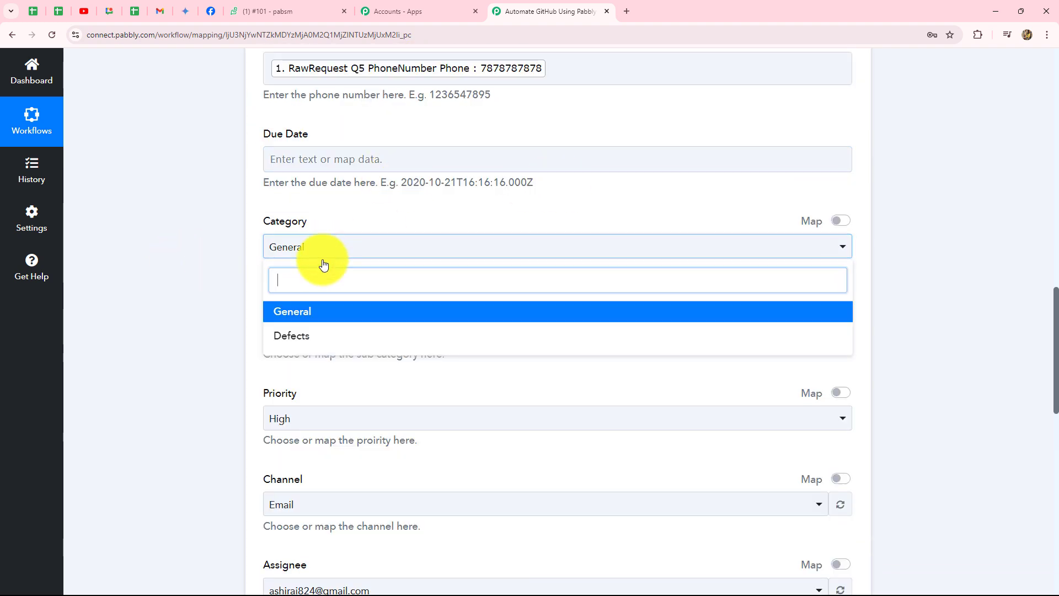
left_click(222, 306)
Map the ticket Description to the Q17 Description answer
scroll(223, 306, "down", 2)
scroll(223, 293, "down", 2)
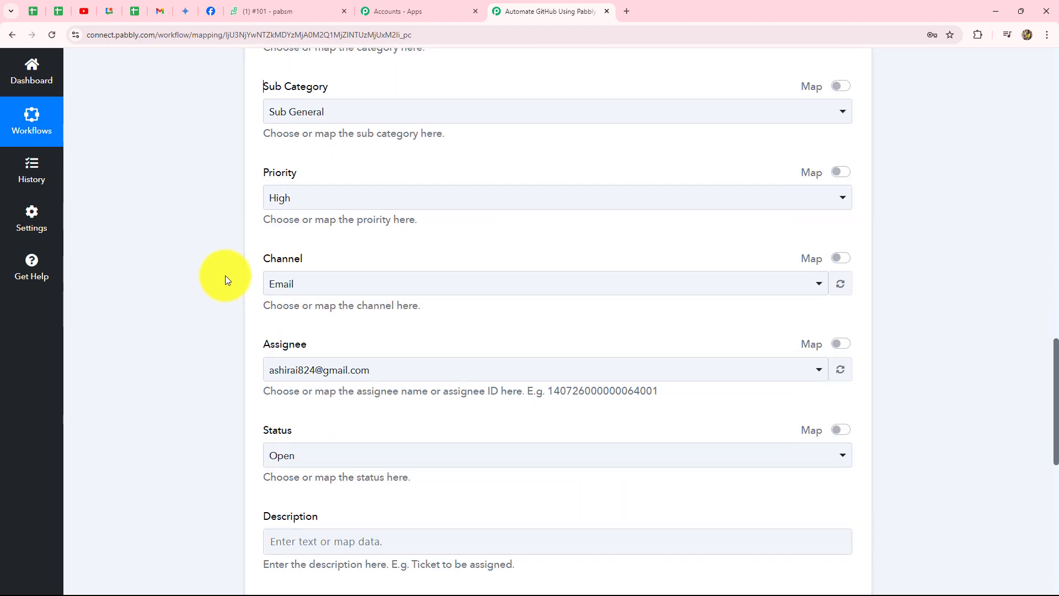
scroll(287, 203, "down", 2)
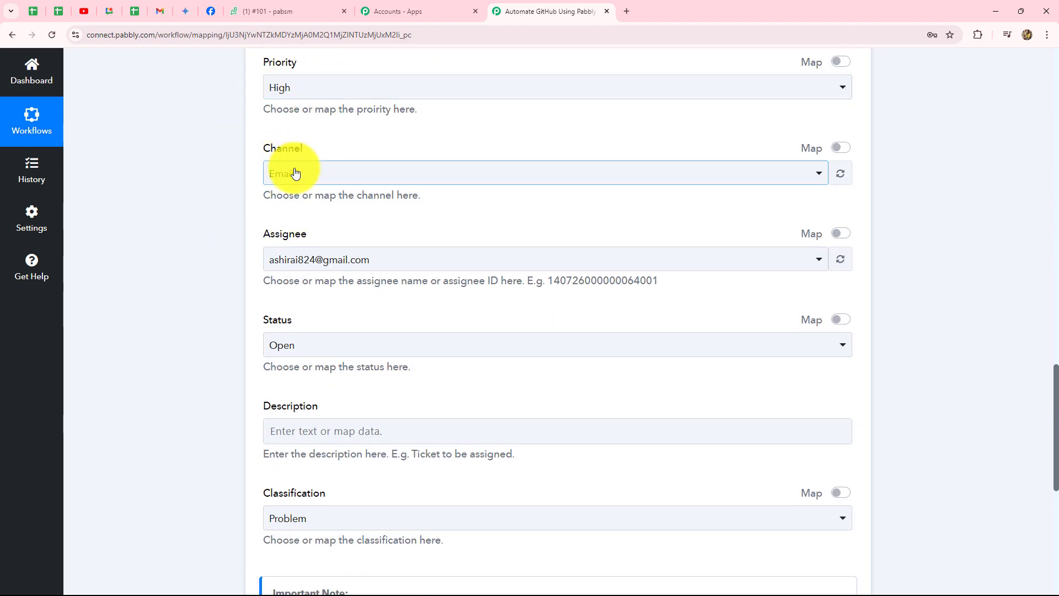
scroll(319, 288, "down", 4)
left_click(324, 210)
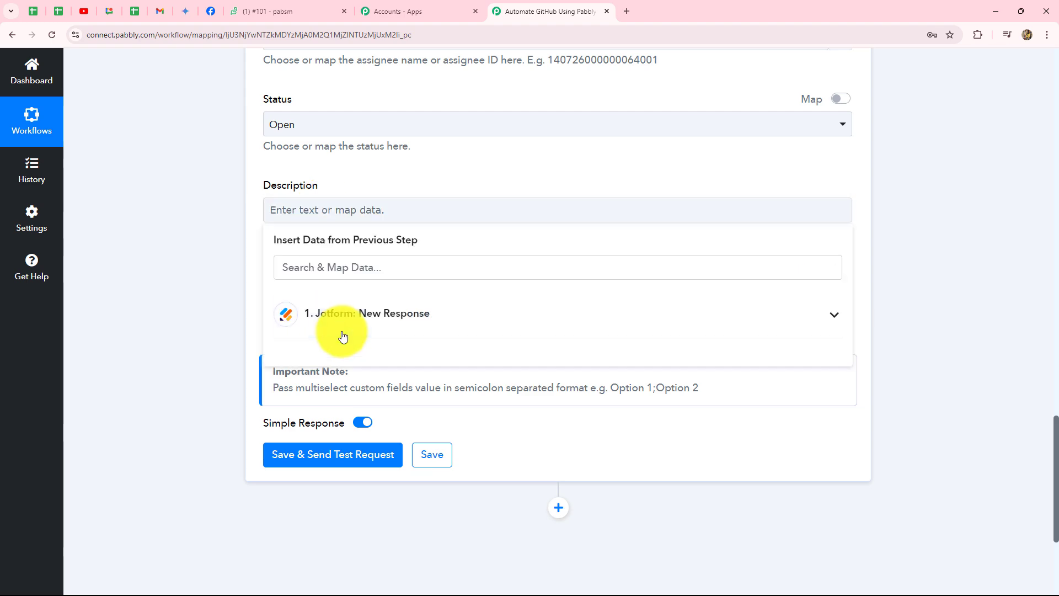
left_click(347, 317)
scroll(450, 416, "down", 3)
scroll(451, 416, "down", 2)
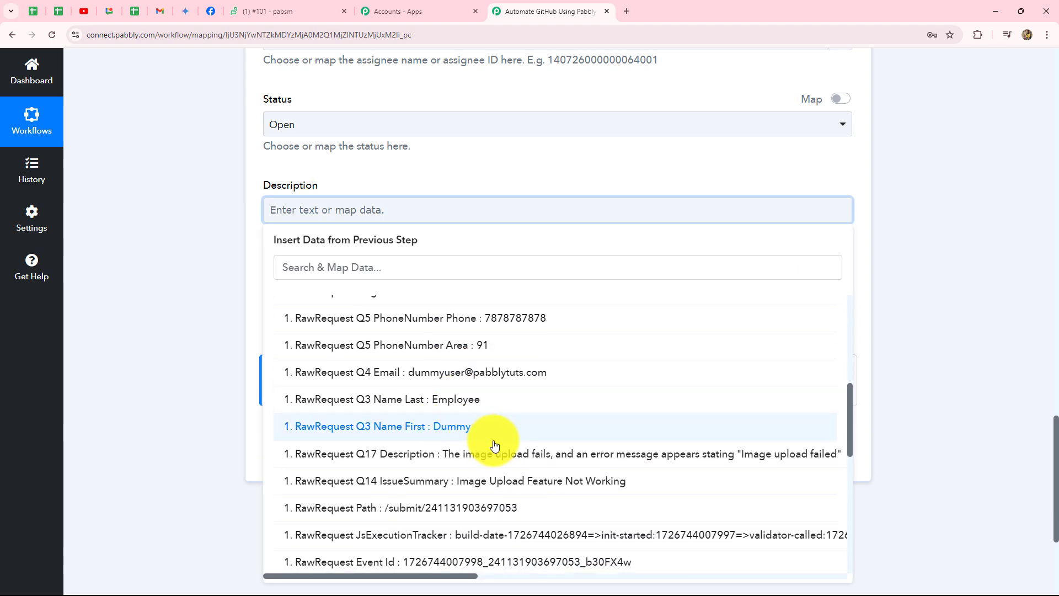
left_click(474, 458)
scroll(199, 346, "down", 2)
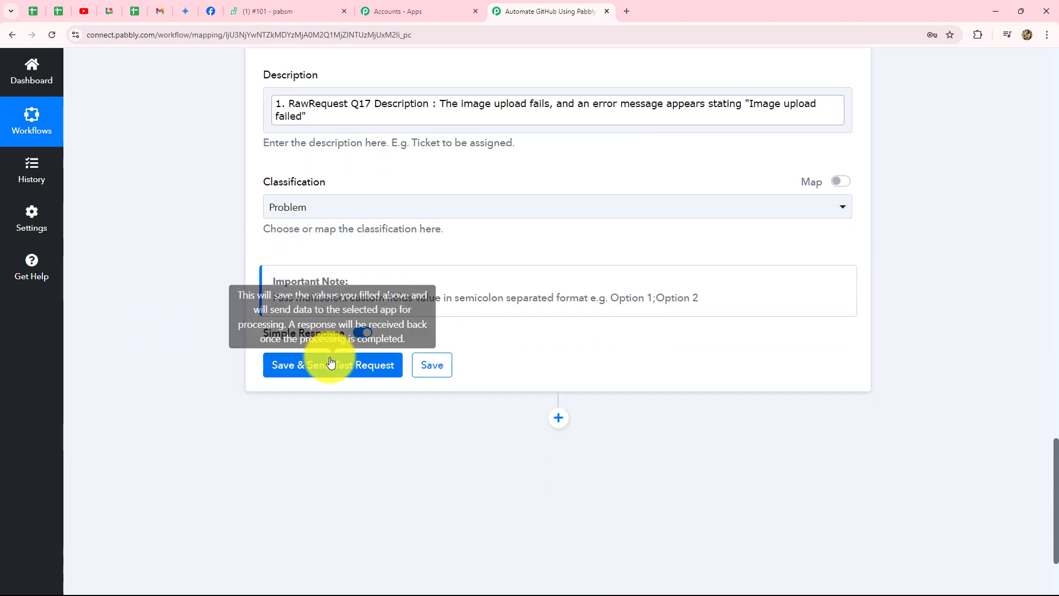
Save and send a test request, then review the returned ticket Subject
left_click(342, 361)
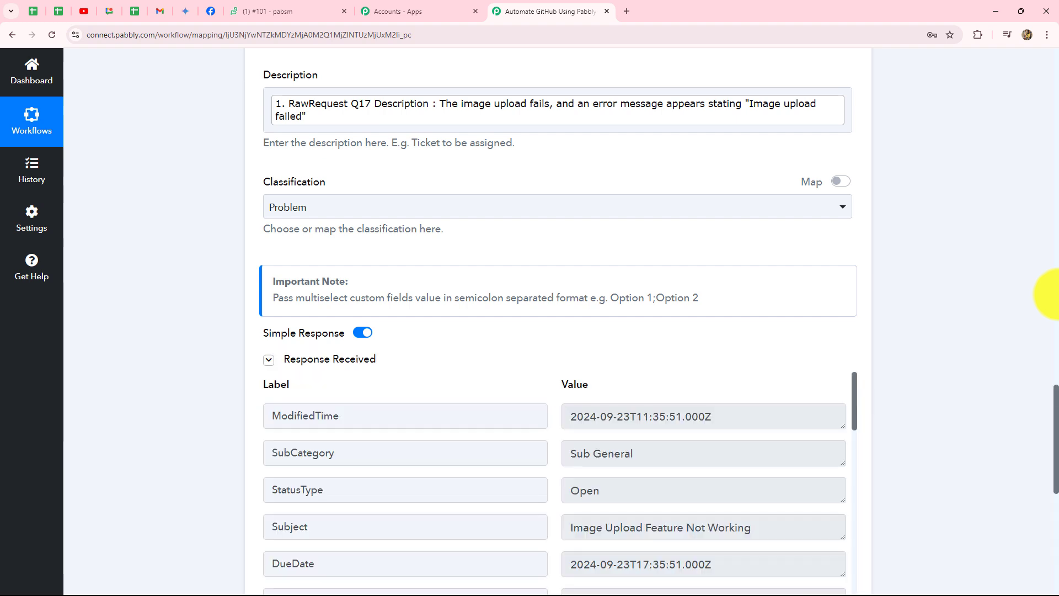
scroll(379, 456, "down", 3)
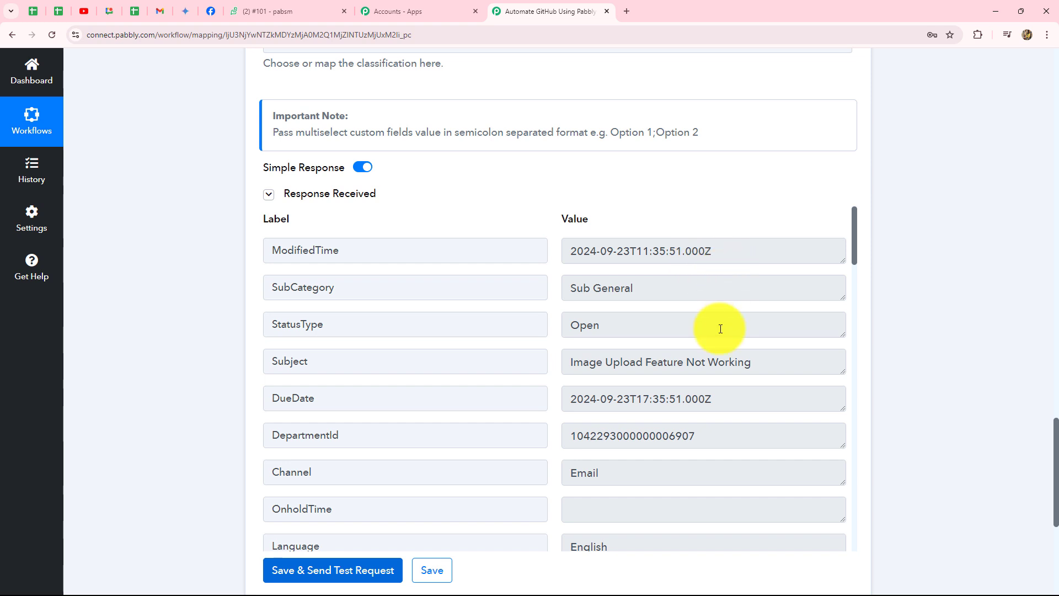
scroll(717, 397, "down", 5)
scroll(722, 402, "up", 5)
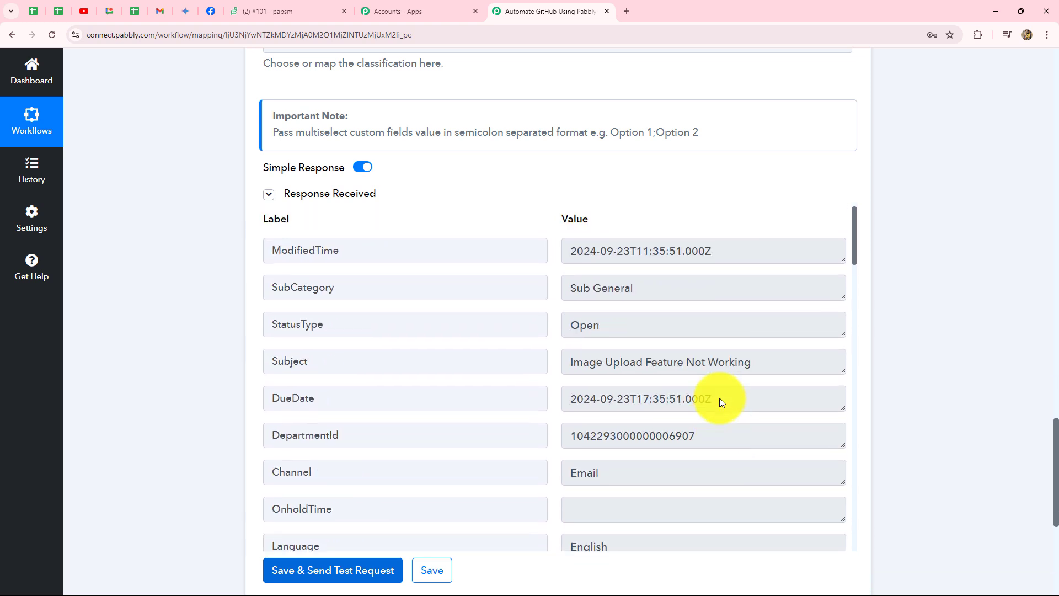
left_click(650, 362)
key("ctrl+a")
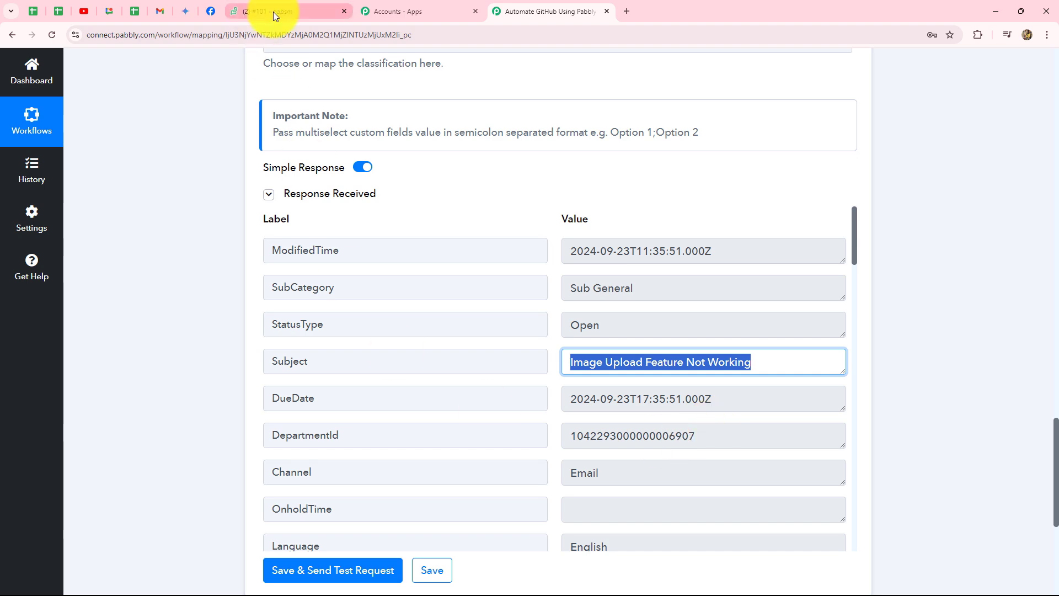
Check the new ticket in Zoho Desk's ticket list, then return to Pabbly
left_click(273, 12)
left_click(16, 98)
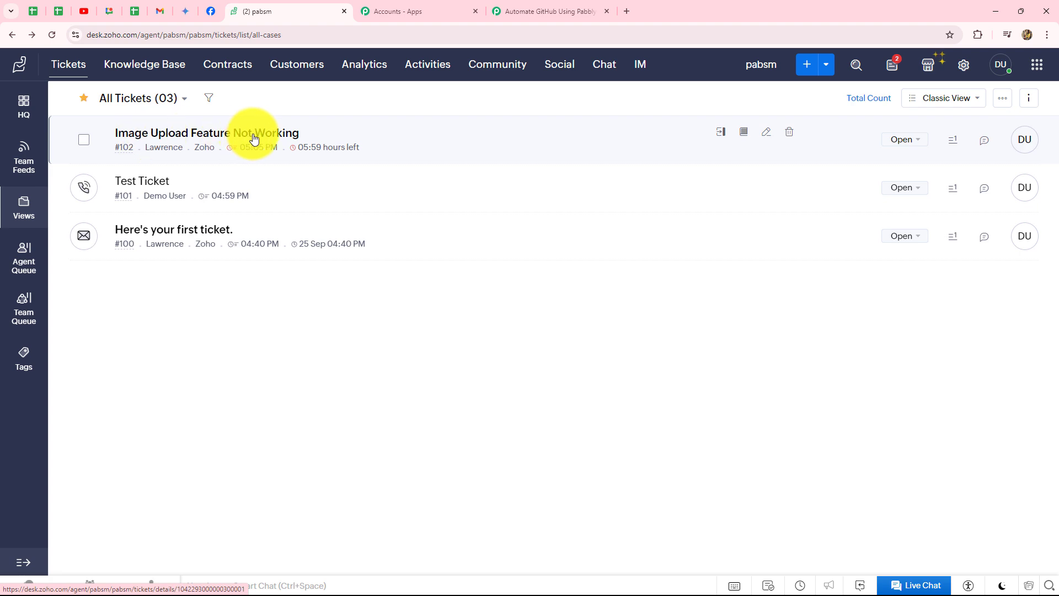
left_click(495, 18)
Collapse the Zoho Desk : Create New Ticket step at the top of the workflow
scroll(949, 330, "up", 10)
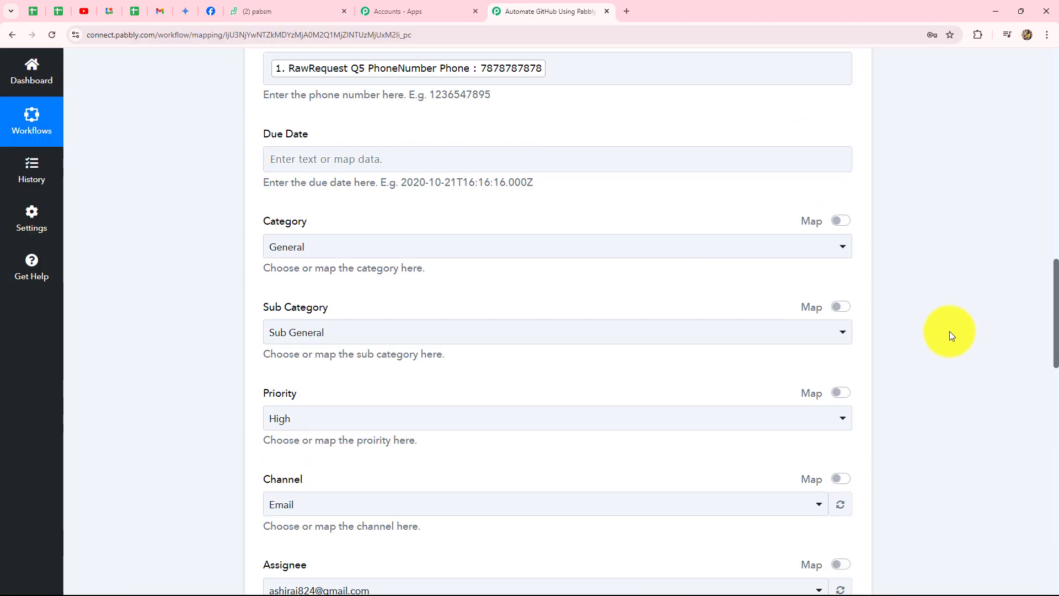
scroll(949, 332, "up", 10)
left_click(850, 364)
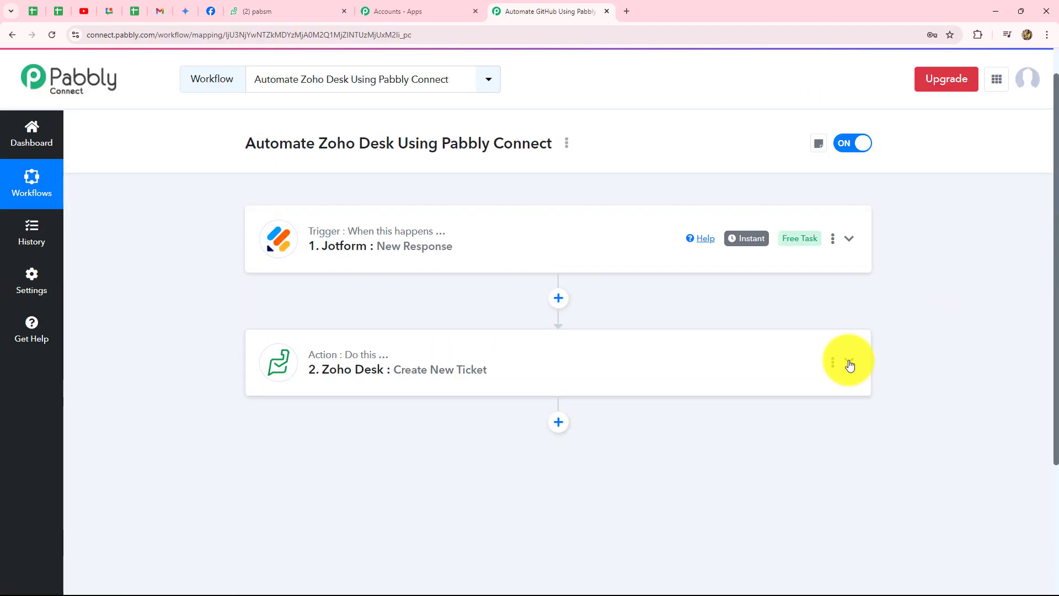